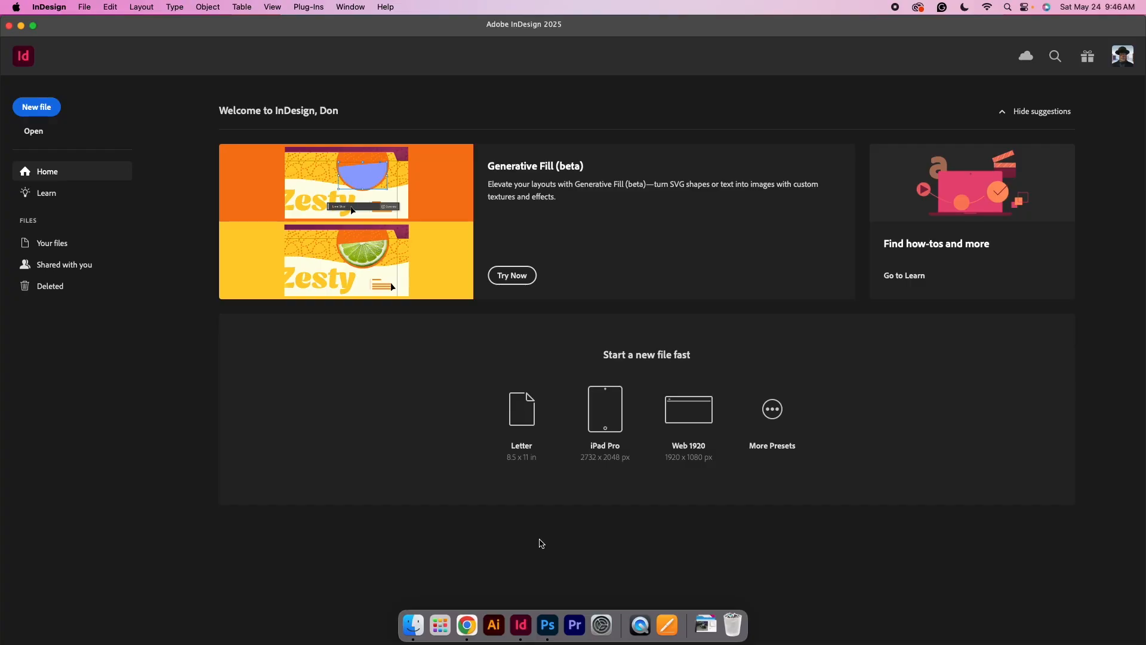
Step: Create a new landscape 11 x 8.5 in document with inches as units, and close the floating Text Wrap panel
left_click(36, 106)
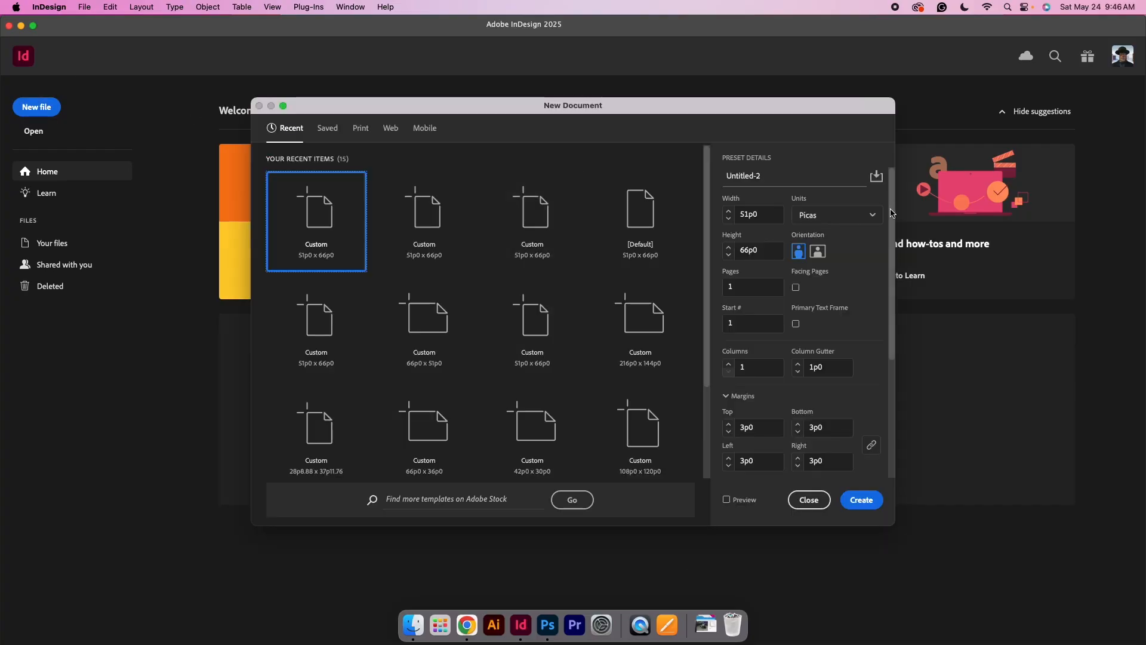
left_click(872, 215)
left_click(857, 277)
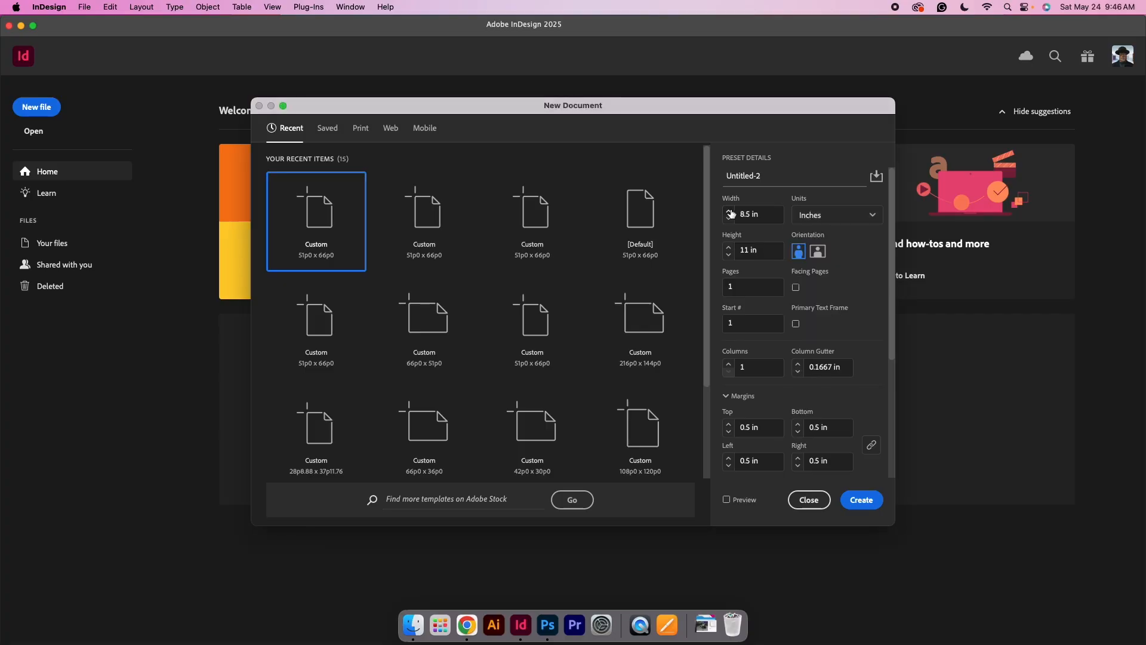
left_click(818, 251)
left_click(861, 500)
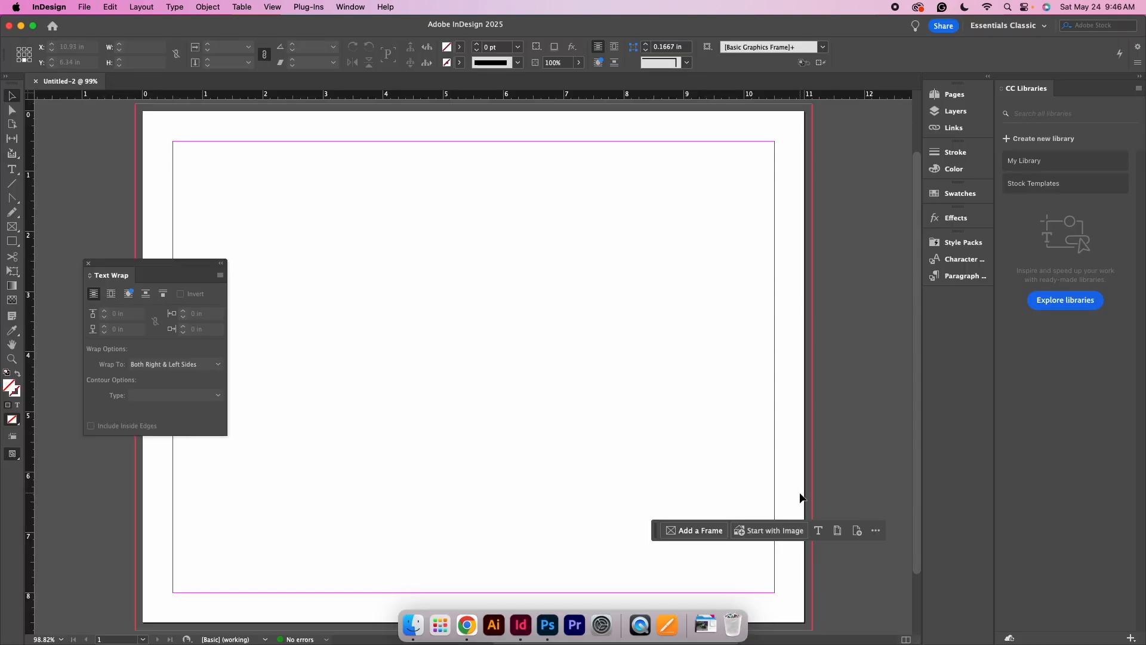
key("super+minus")
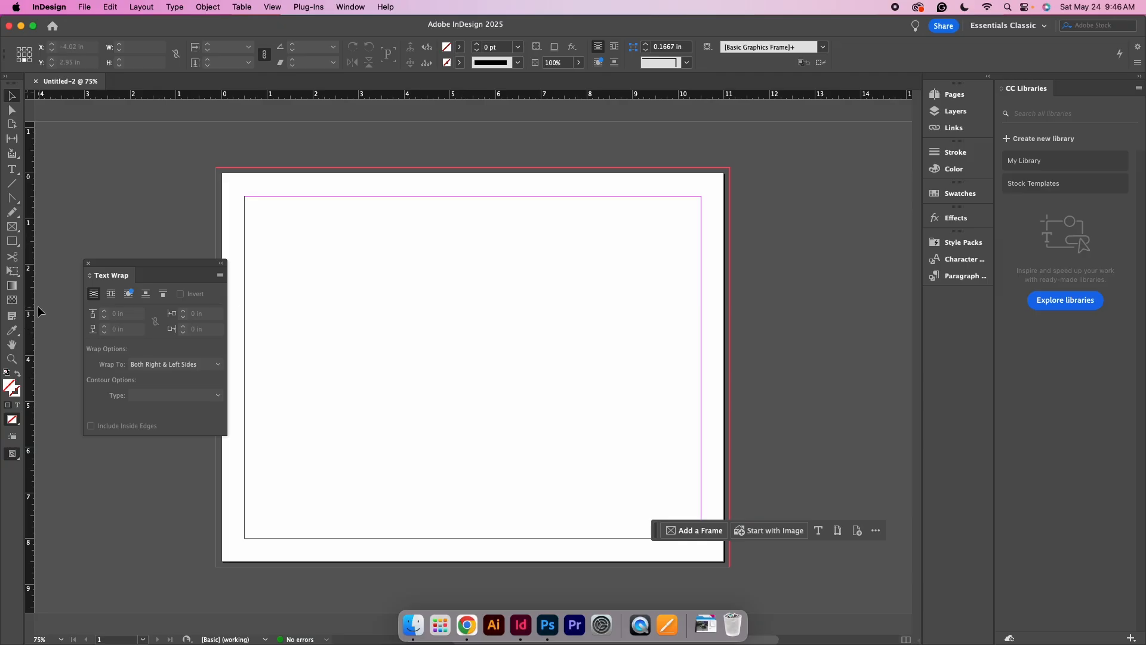
left_click(88, 263)
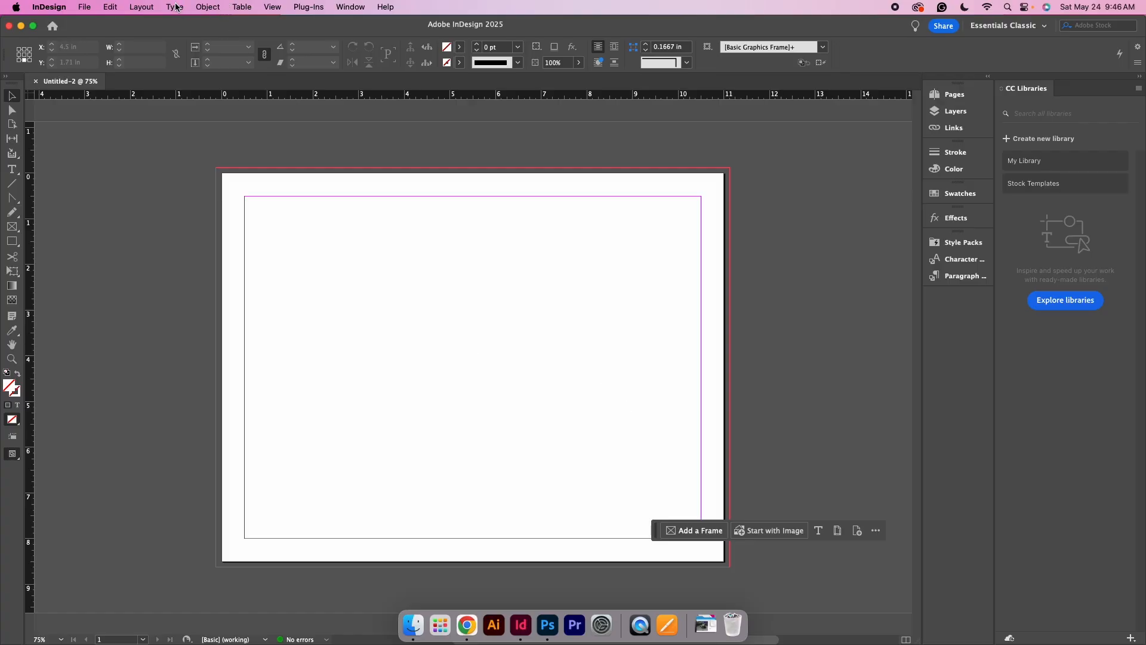
Step: Start creating layout guides with 4 columns and a 0.25 in column gutter
left_click(141, 8)
left_click(157, 64)
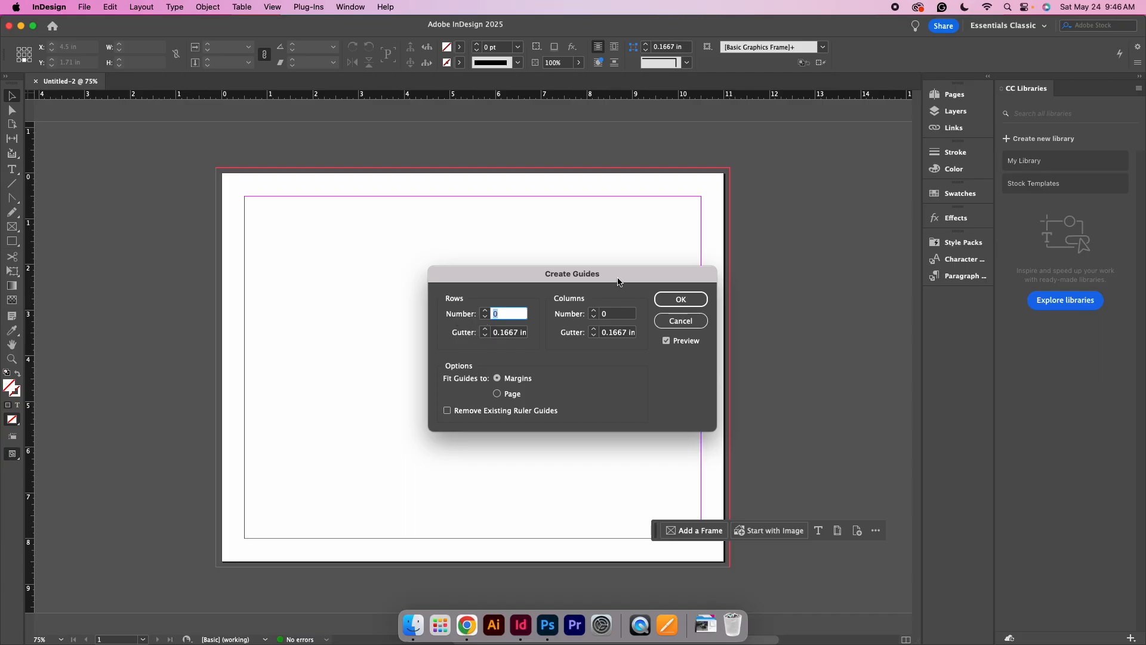
left_click_drag(618, 273, 579, 299)
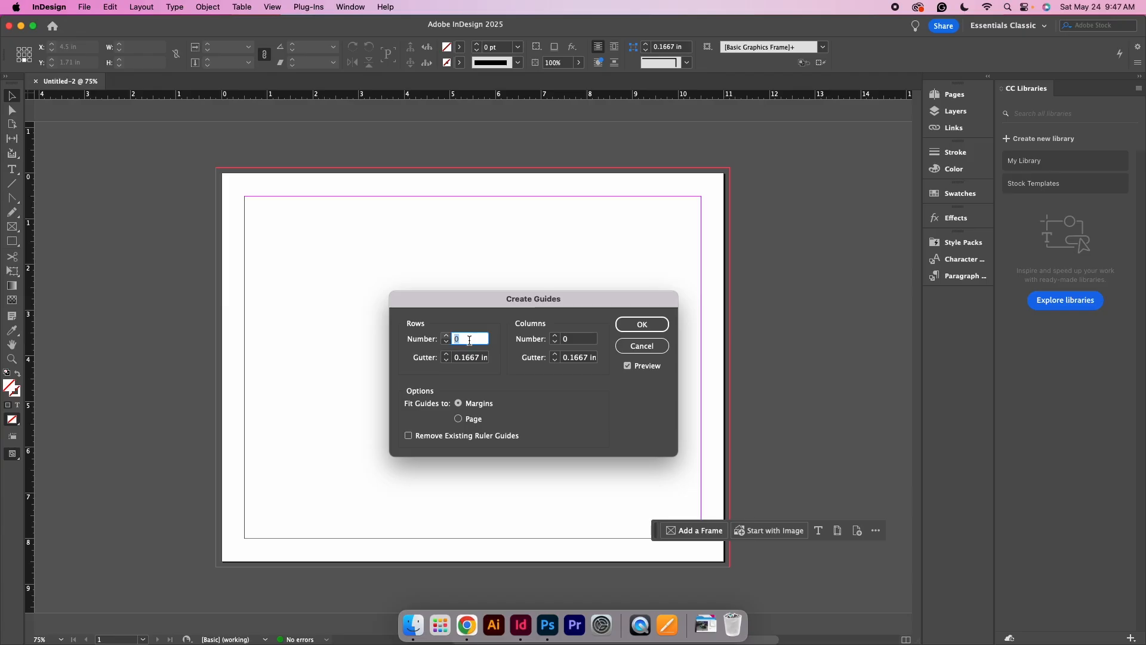
left_click(555, 336)
left_click(555, 336)
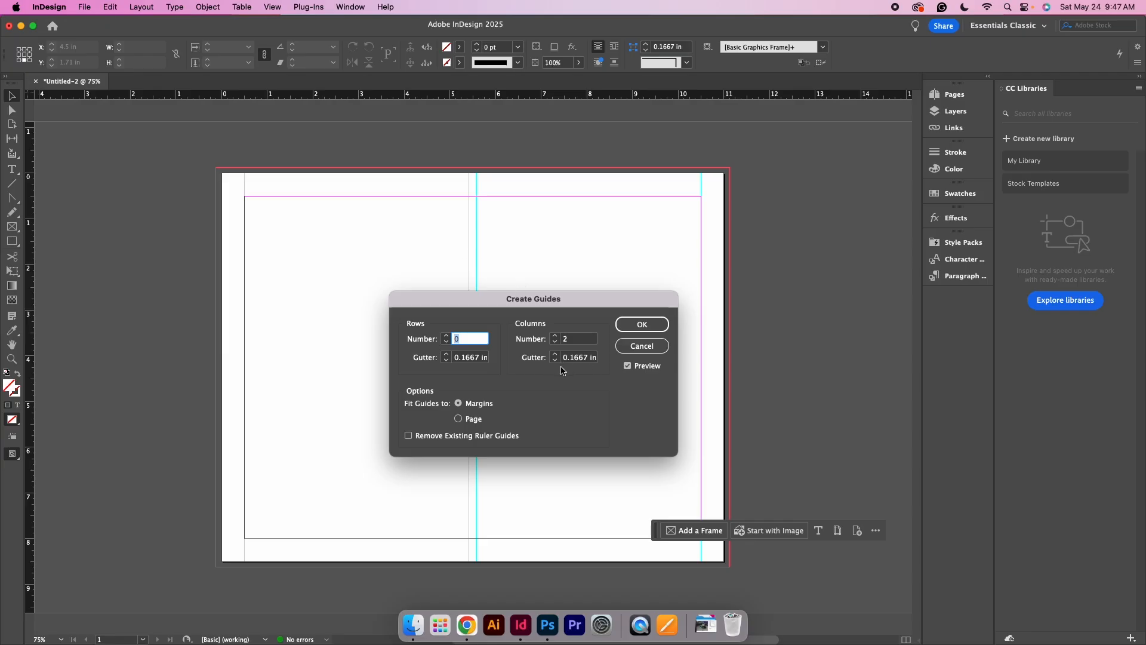
left_click(555, 355)
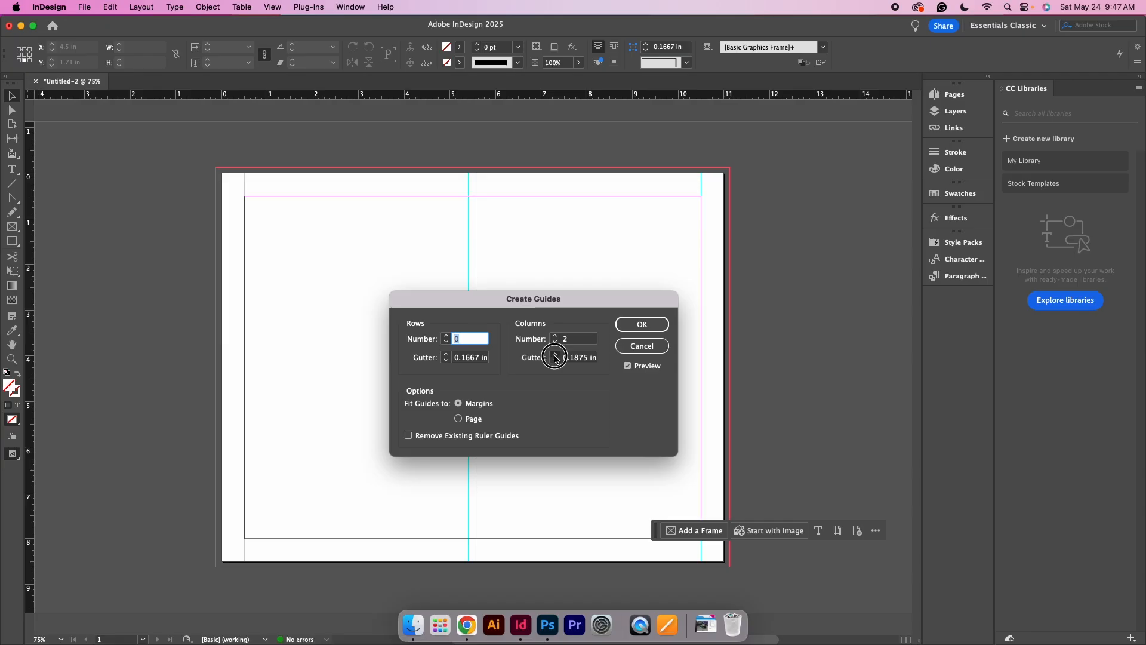
left_click(554, 356)
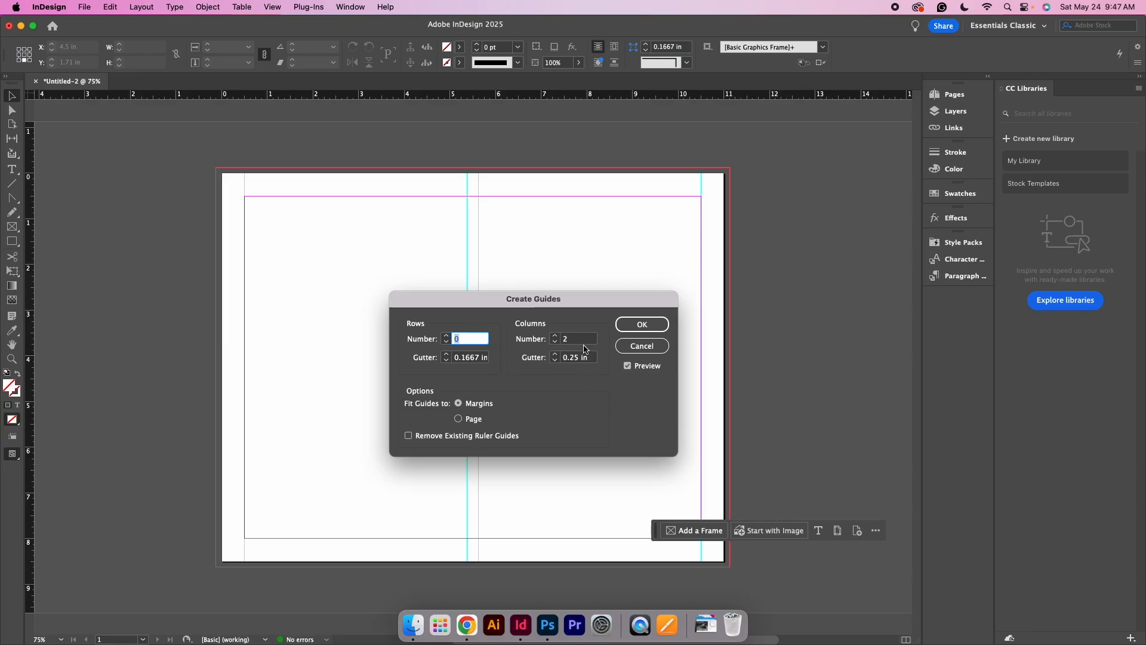
left_click(555, 336)
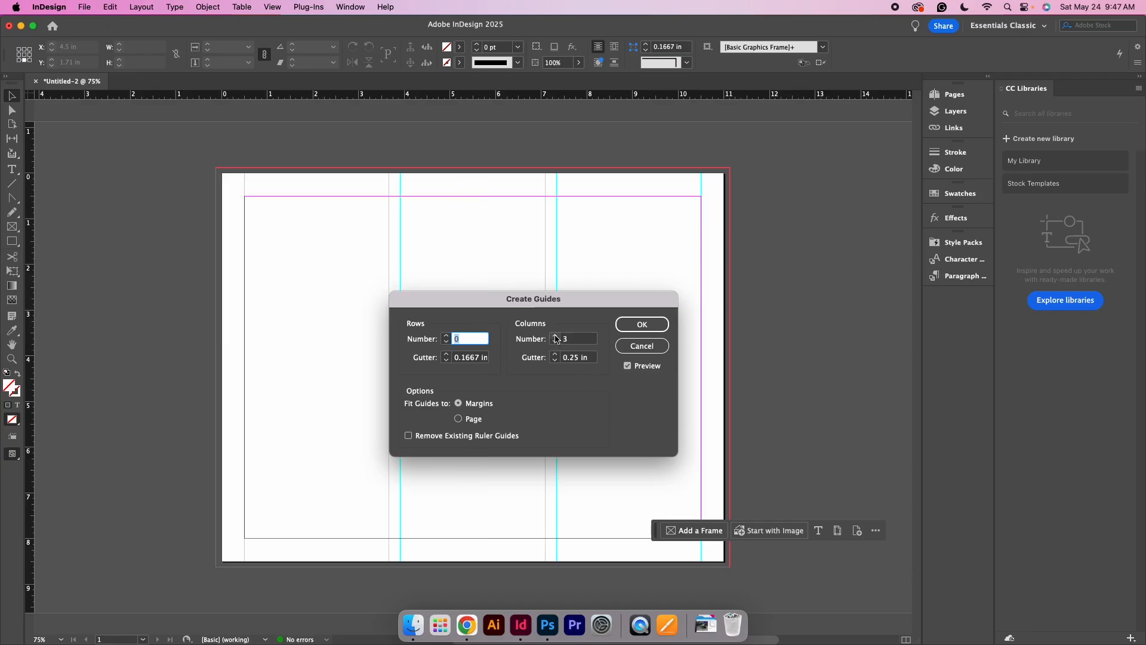
left_click(554, 336)
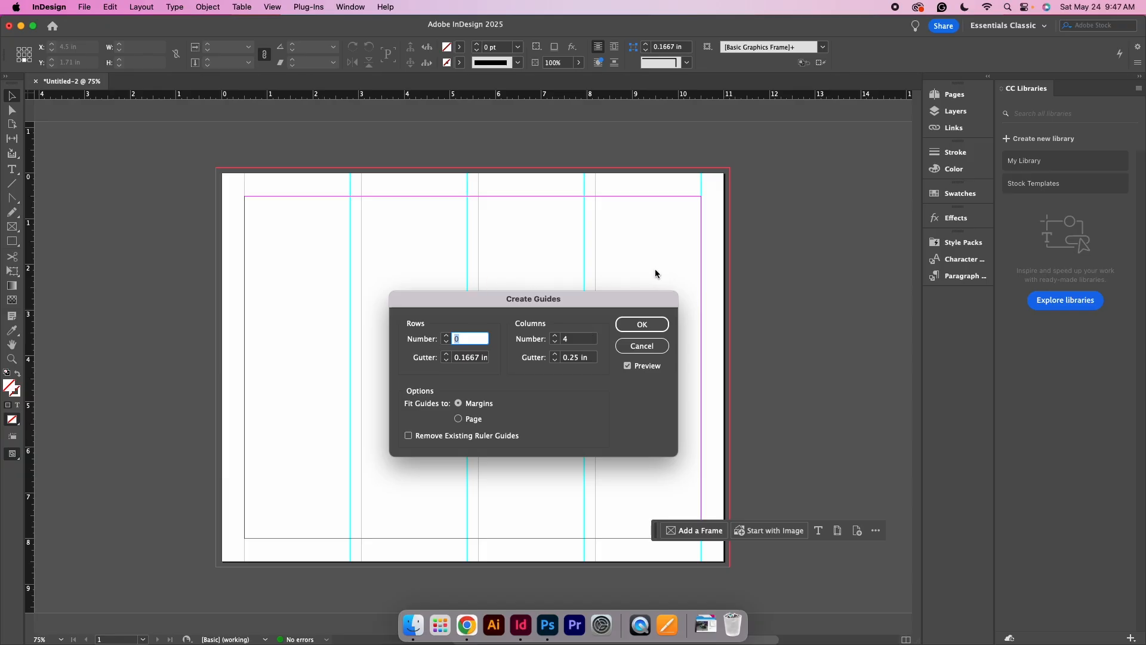
Step: Add 3 rows with a 0.25 in gutter, fit the guides to the margins, and create them
left_click(446, 337)
left_click(446, 337)
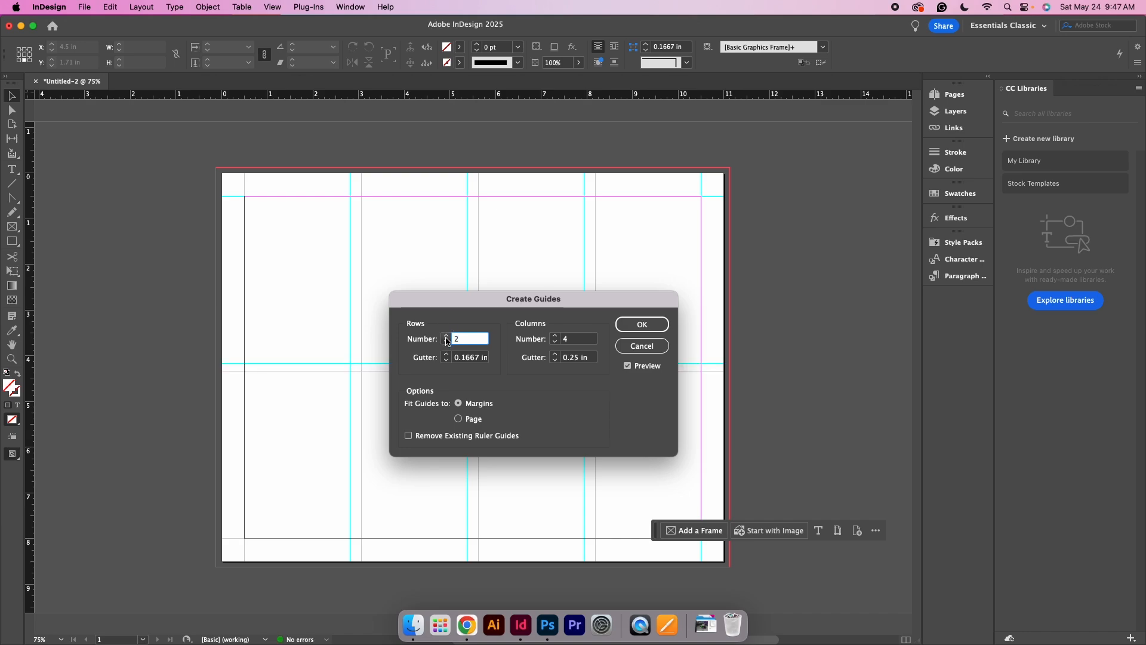
left_click(447, 355)
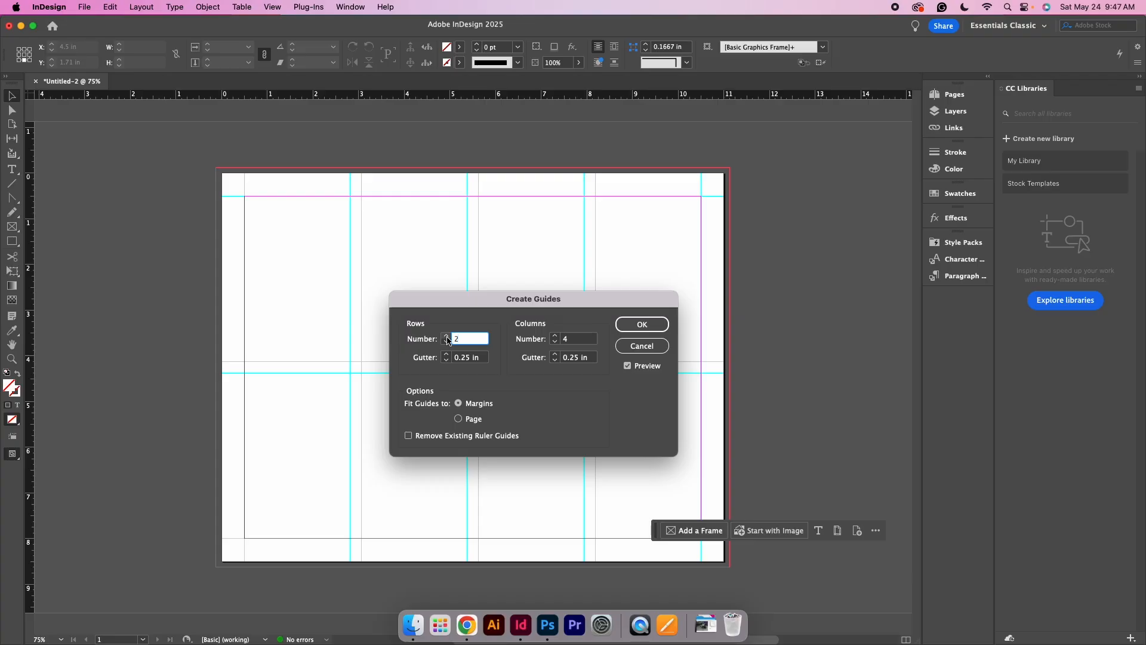
left_click(447, 337)
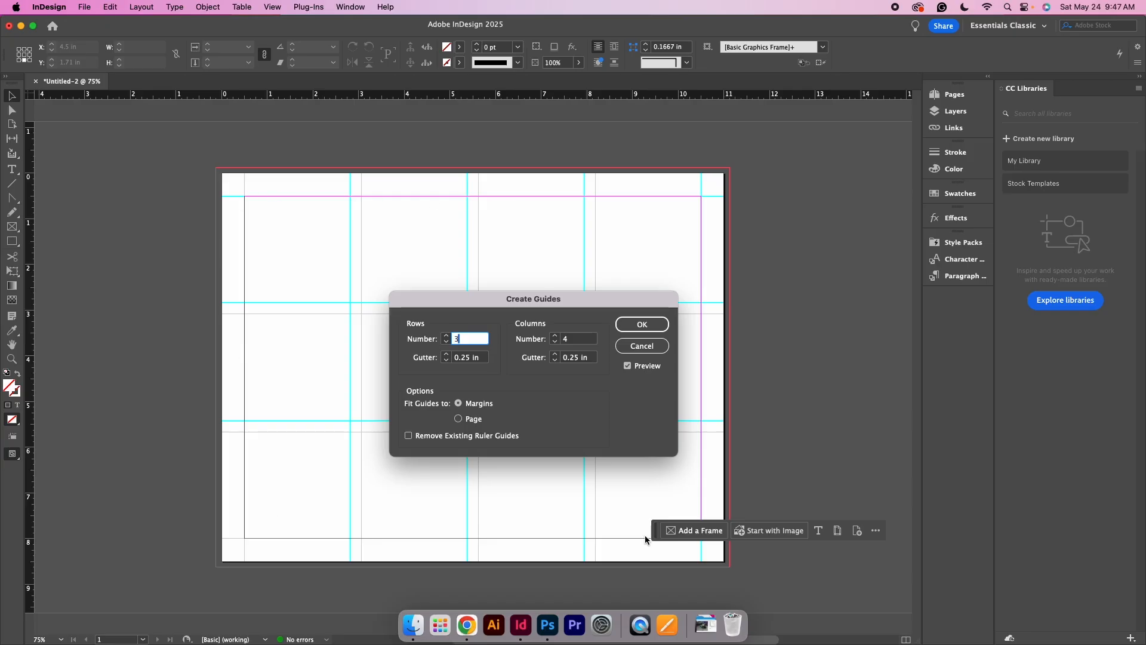
left_click(459, 420)
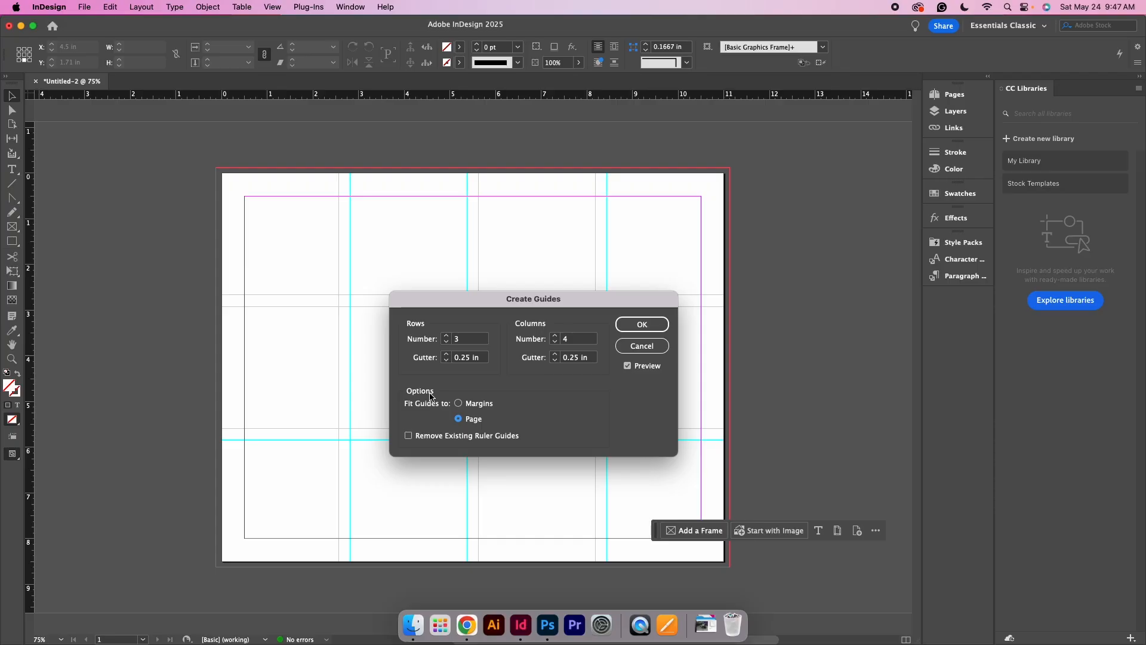
left_click(458, 404)
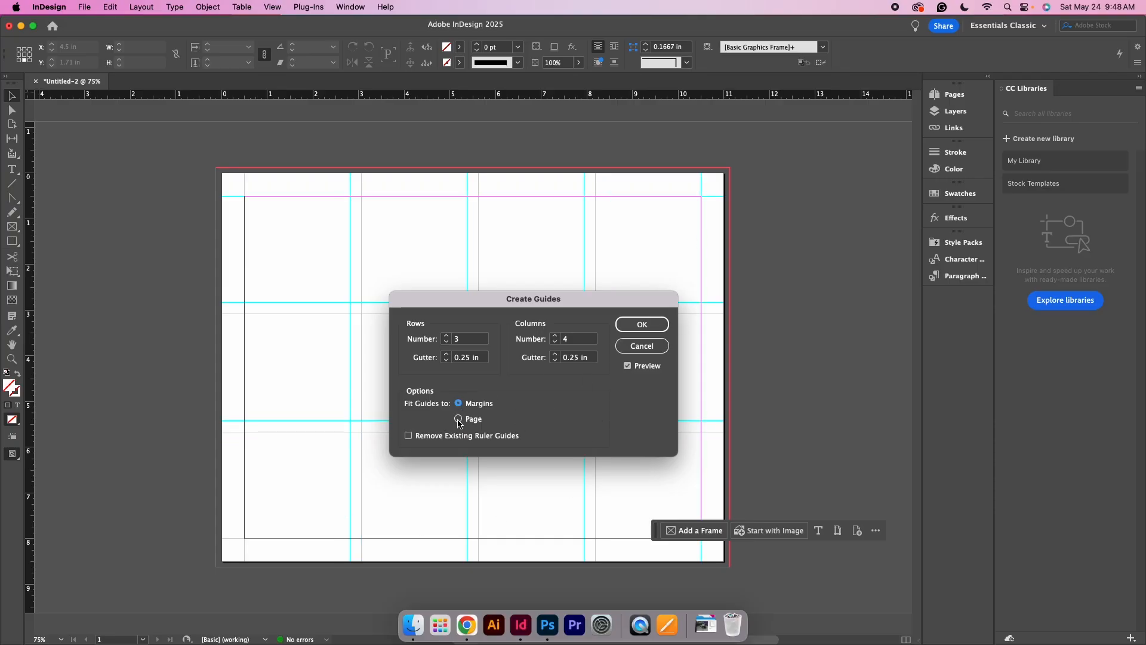
left_click(642, 324)
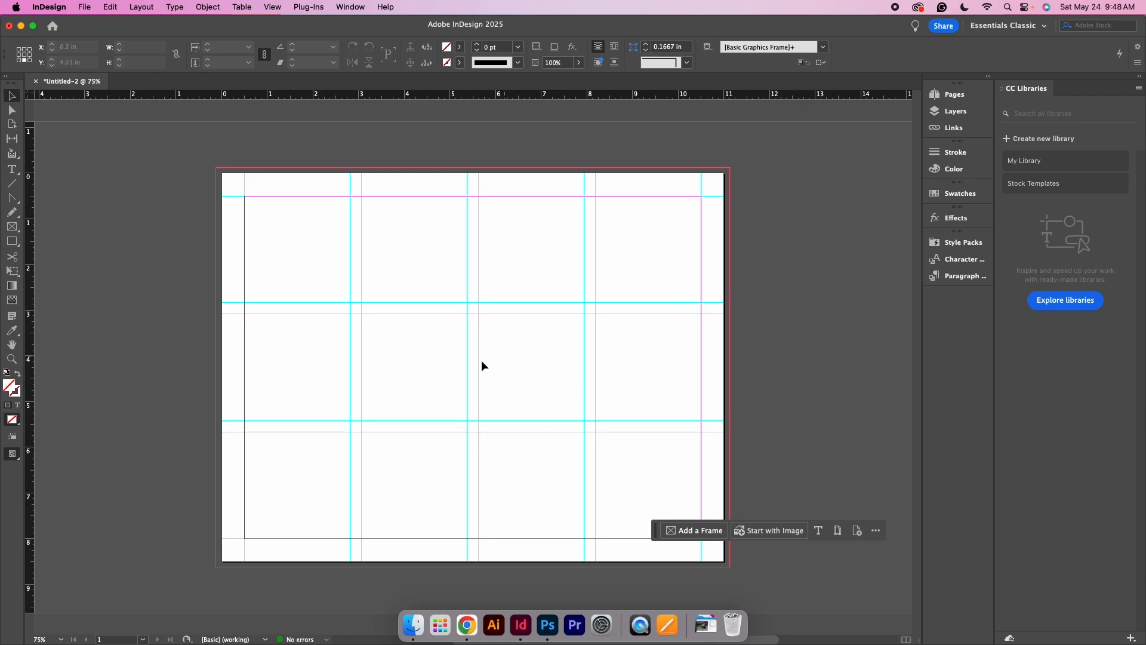
Step: Try moving the middle vertical guide toward the page's left side, undo the move, and deselect the guide
left_click(468, 373)
left_click_drag(468, 361, 409, 375)
key("super+z")
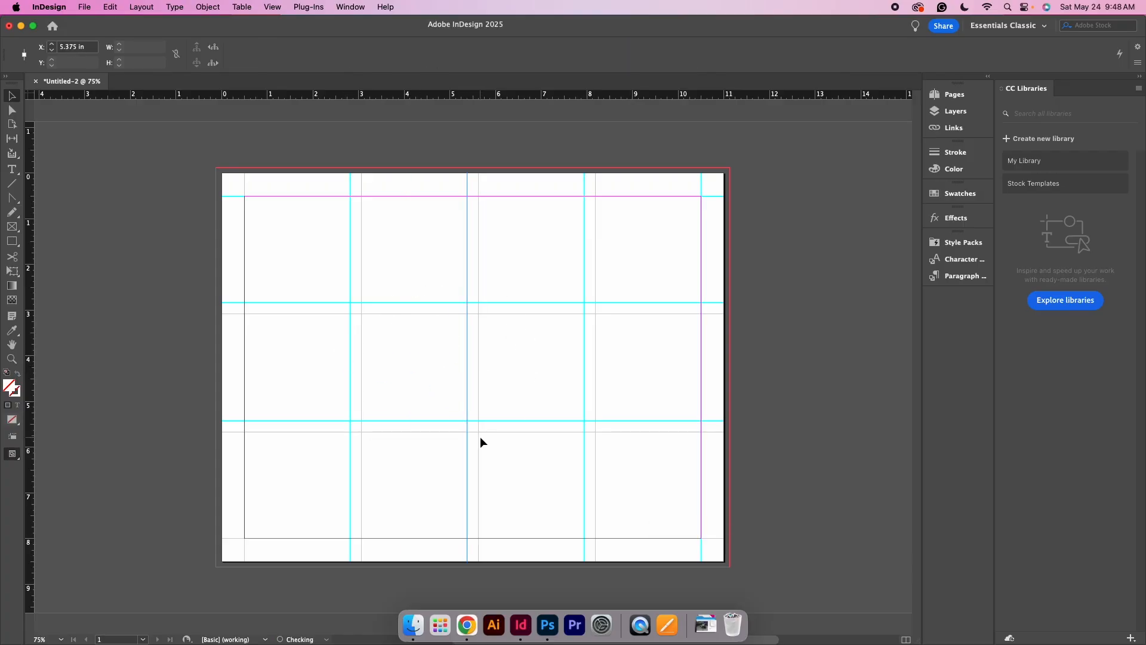
left_click(494, 206)
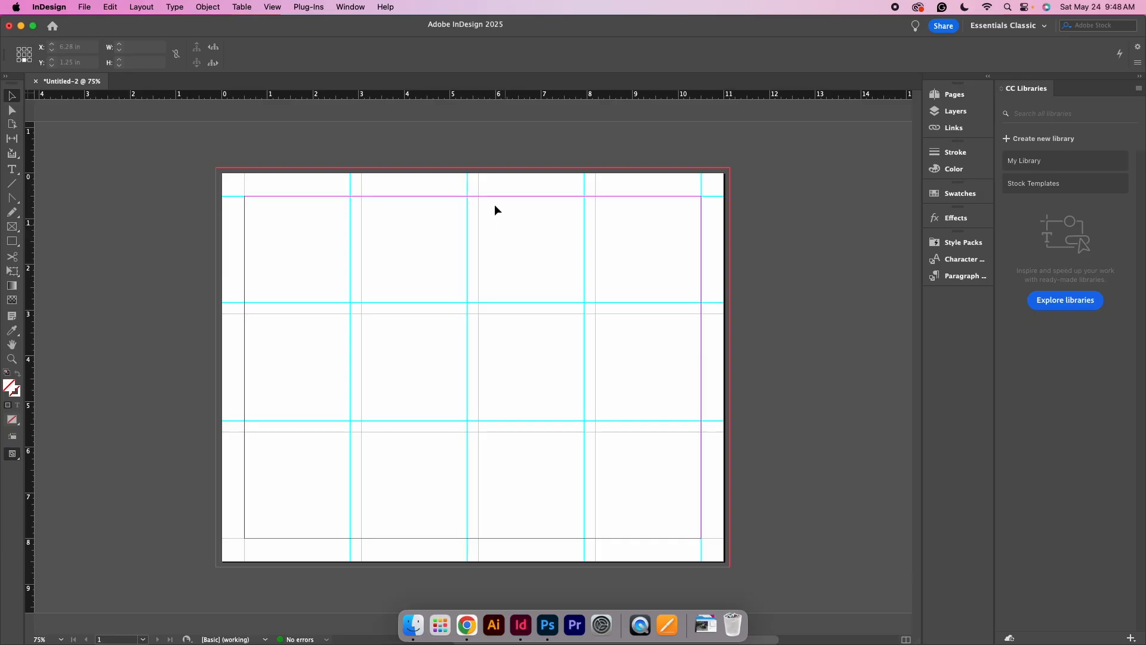
Step: Lock the guides and test the lock by trying to select guides on the page
left_click(263, 7)
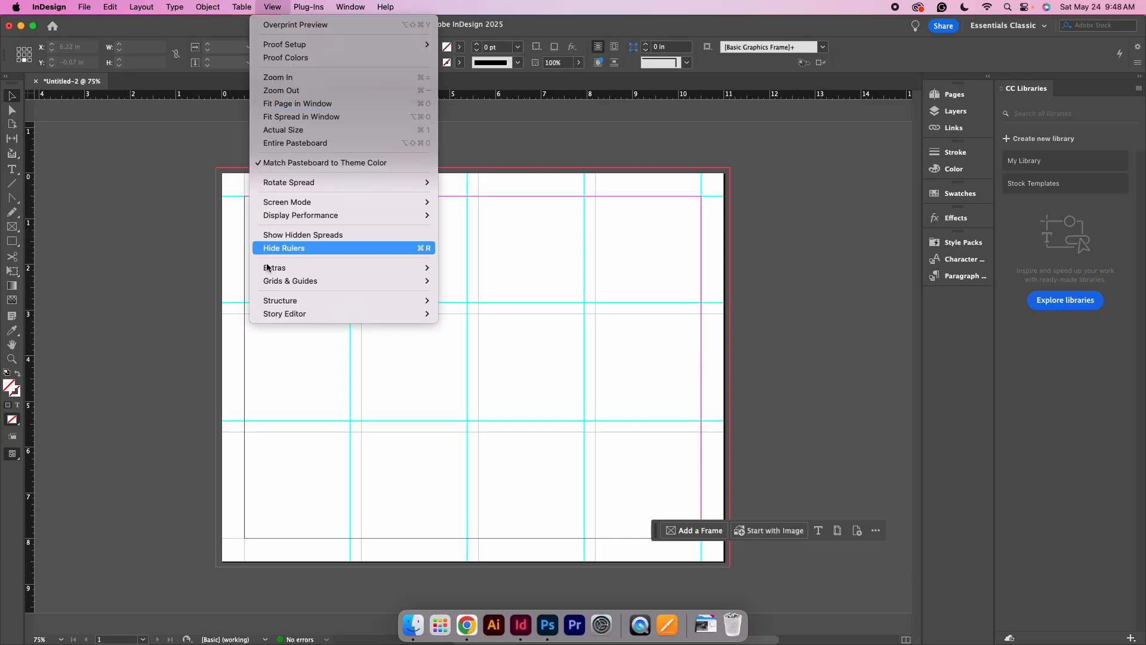
mouse_move(267, 268)
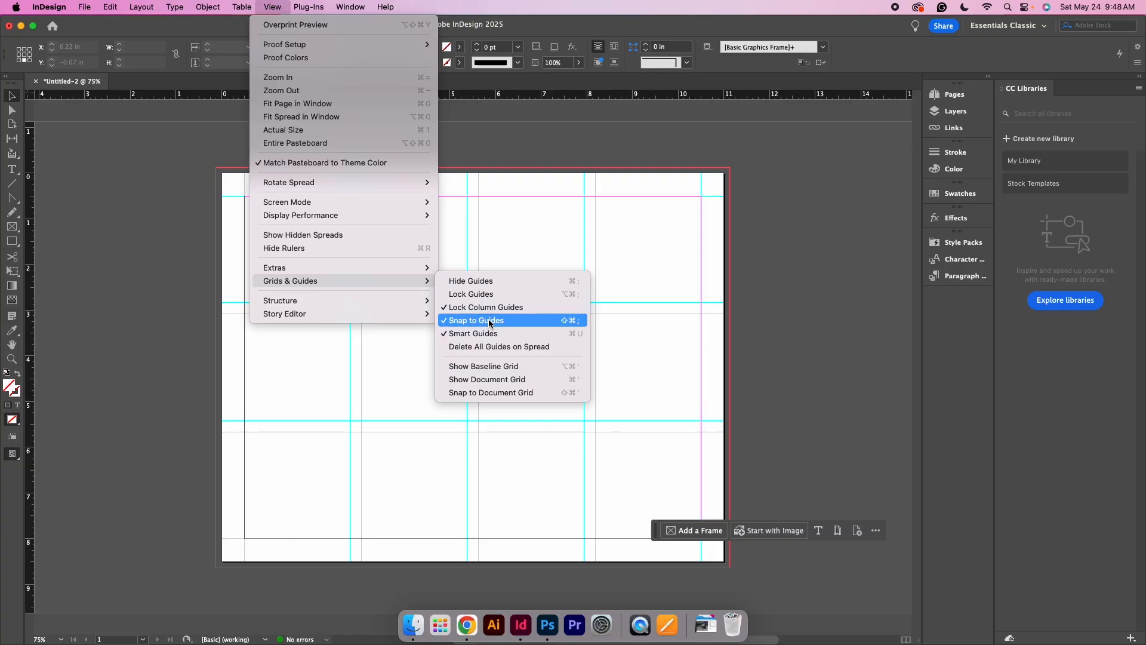
left_click(478, 294)
left_click_drag(538, 307, 360, 418)
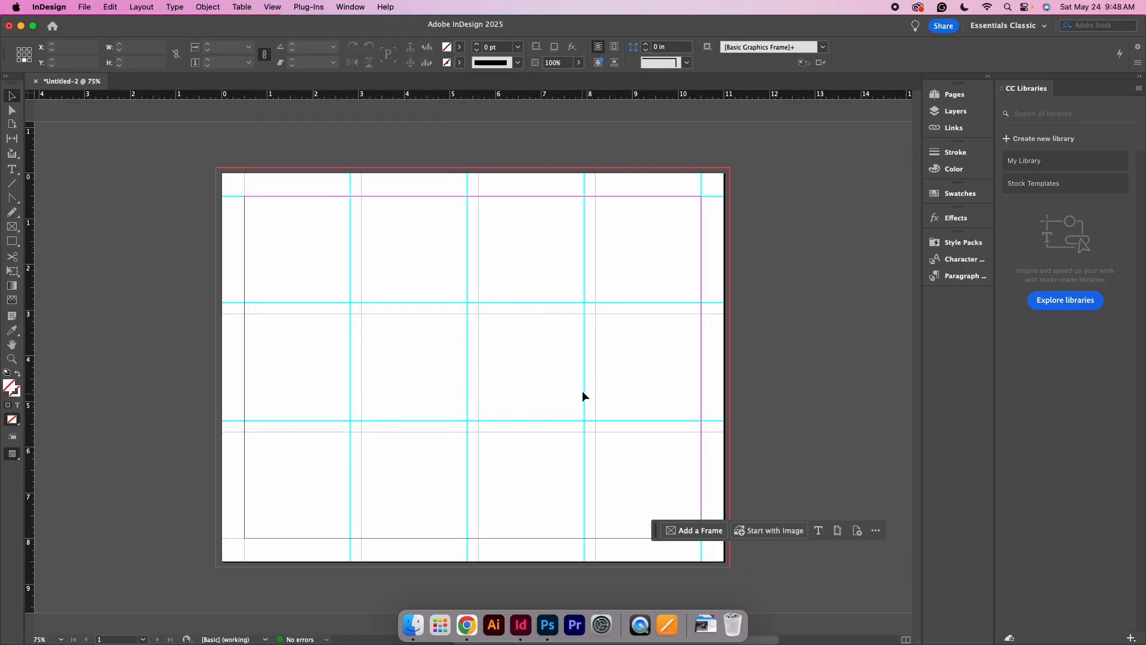
Step: Unlock the guides, test selecting one on the page, and deselect it
left_click(272, 6)
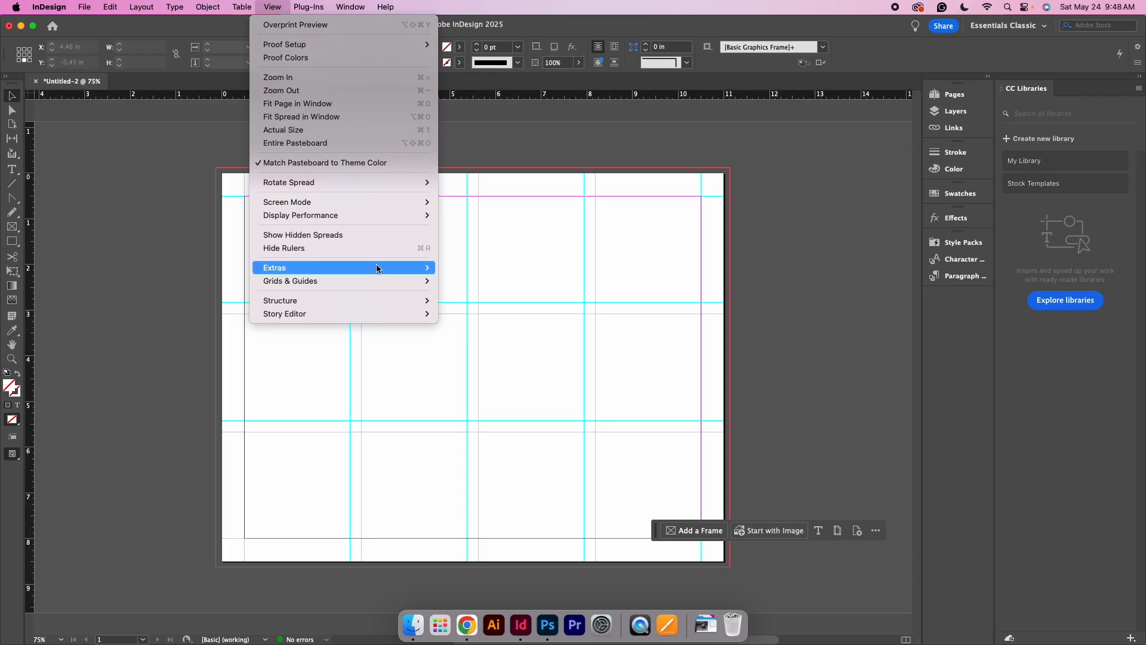
mouse_move(377, 268)
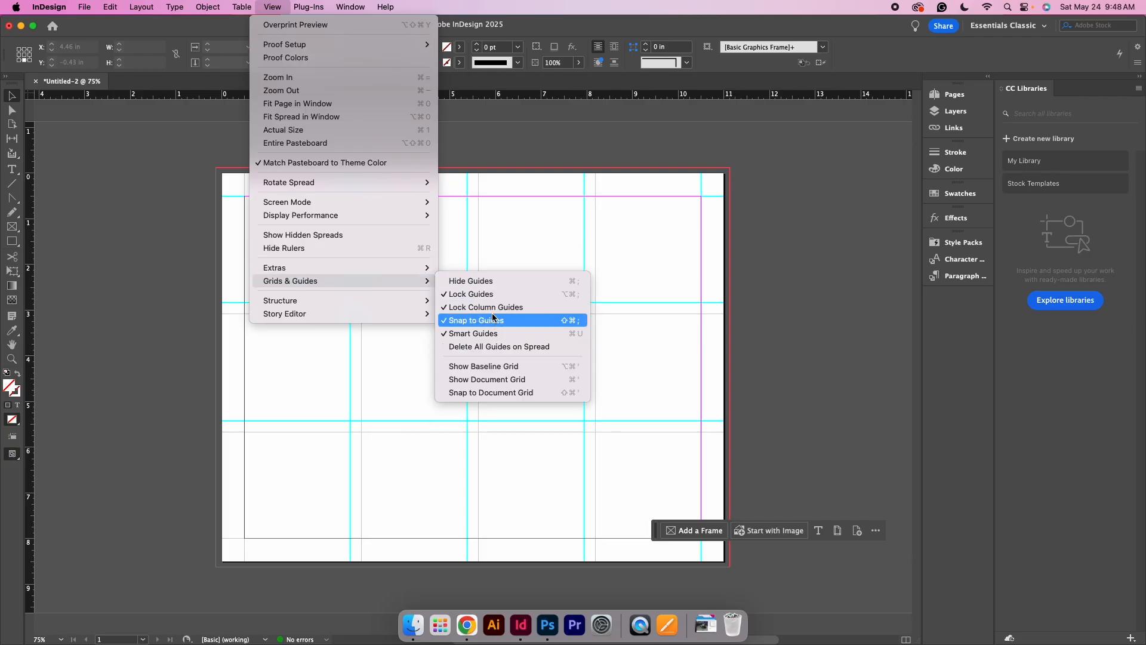
left_click(477, 294)
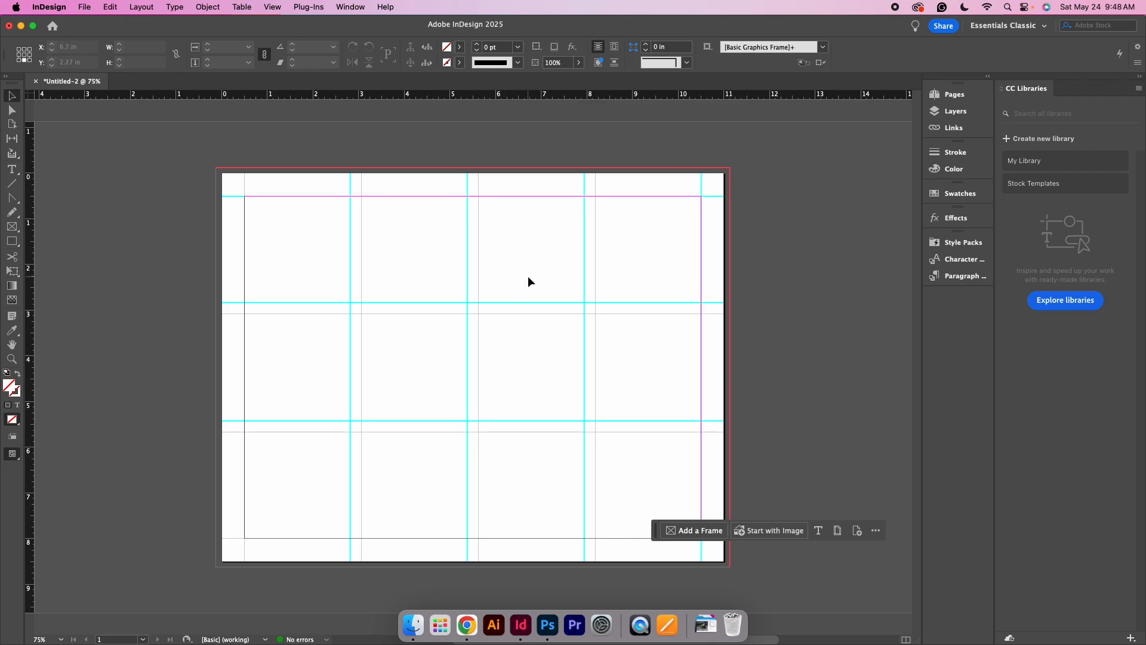
left_click(556, 277)
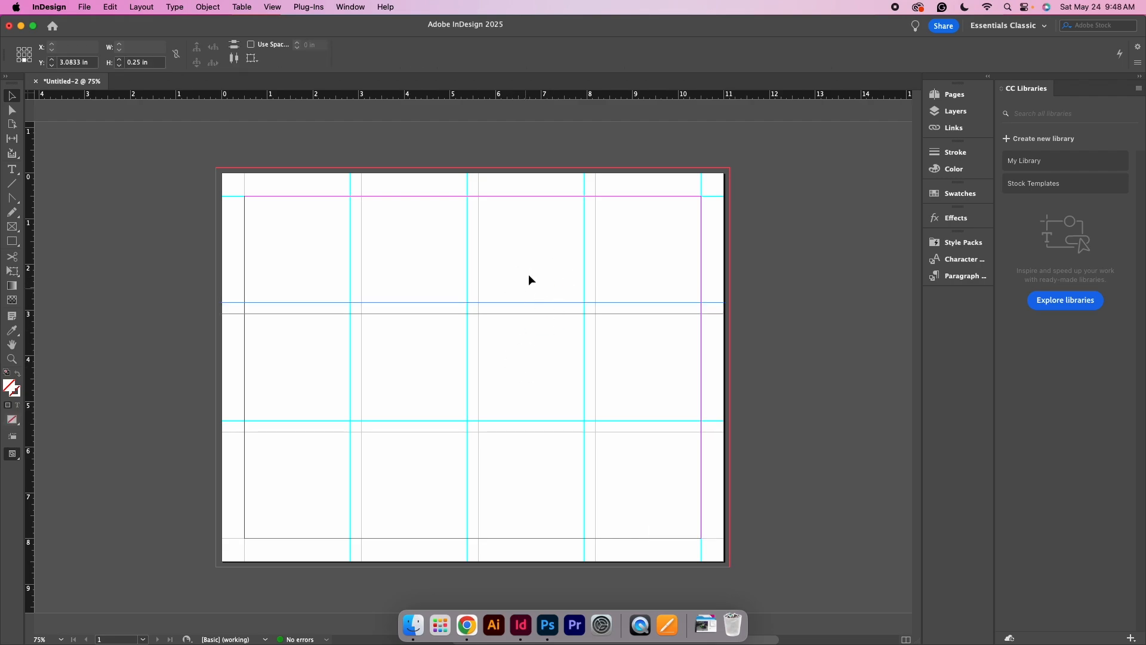
left_click(523, 385)
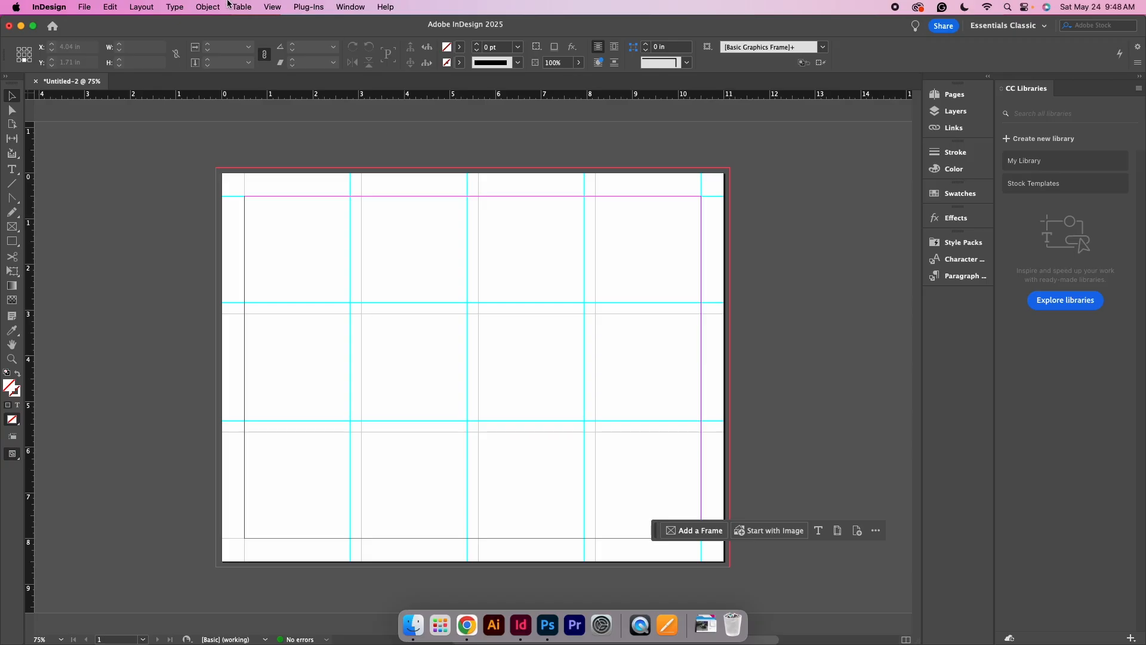
Step: Lock the ruler guides again so the grid cannot be moved
left_click(272, 6)
mouse_move(309, 281)
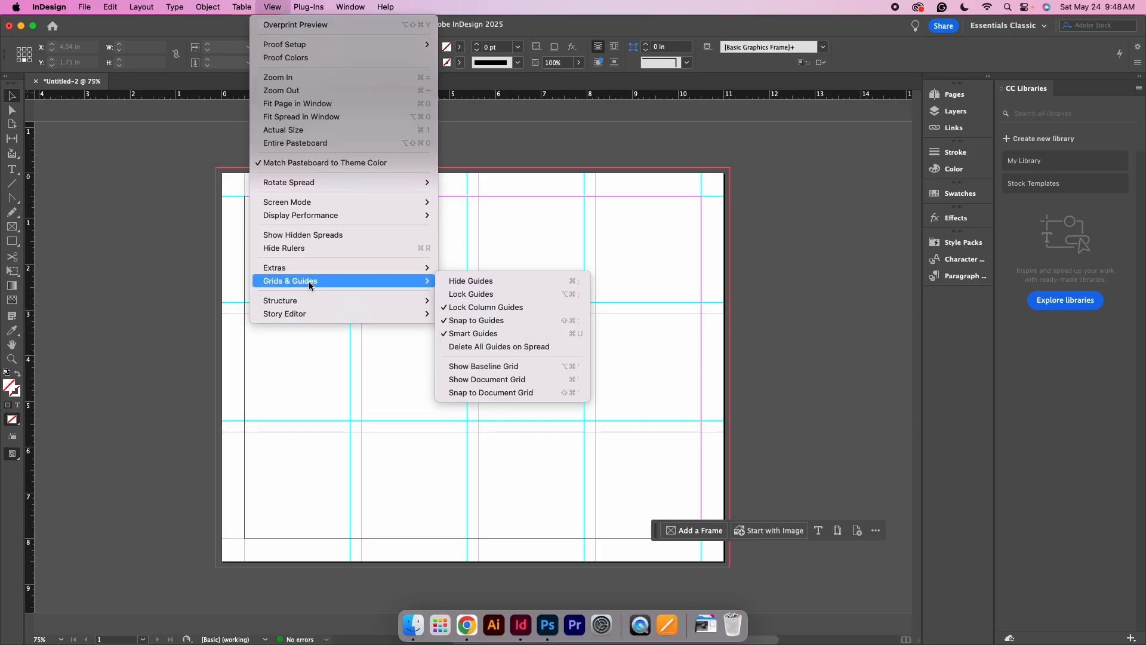
left_click(511, 294)
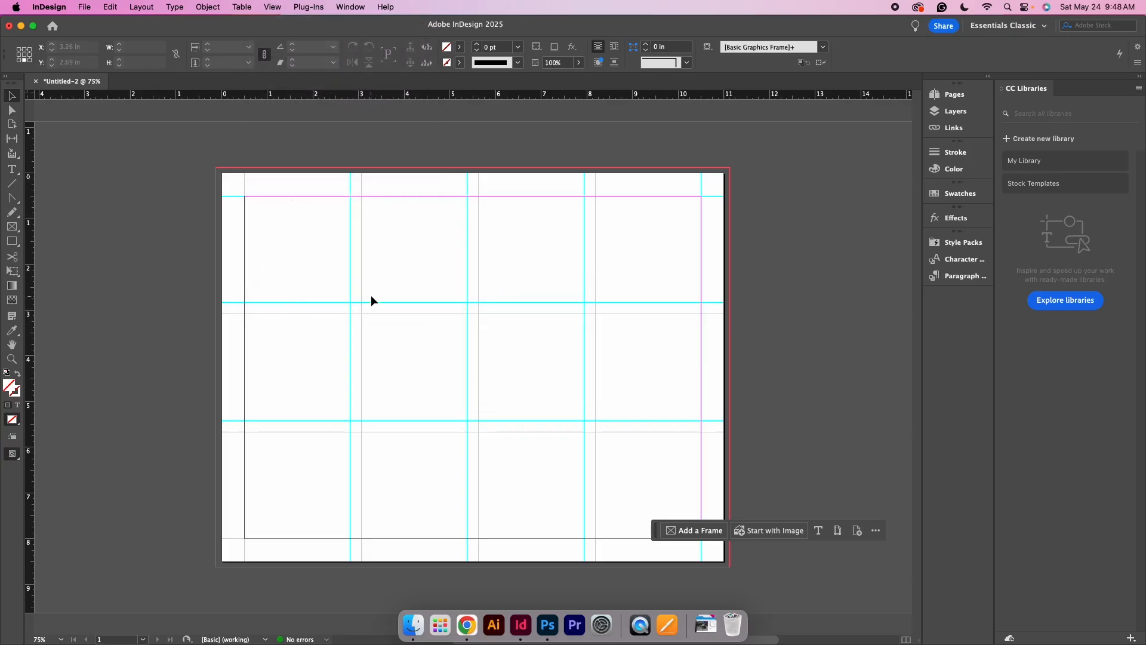
Step: Place Woodcut.jpg on the page at its original size and snap it to the upper-left corner of the margins
key("super+d")
left_click(370, 93)
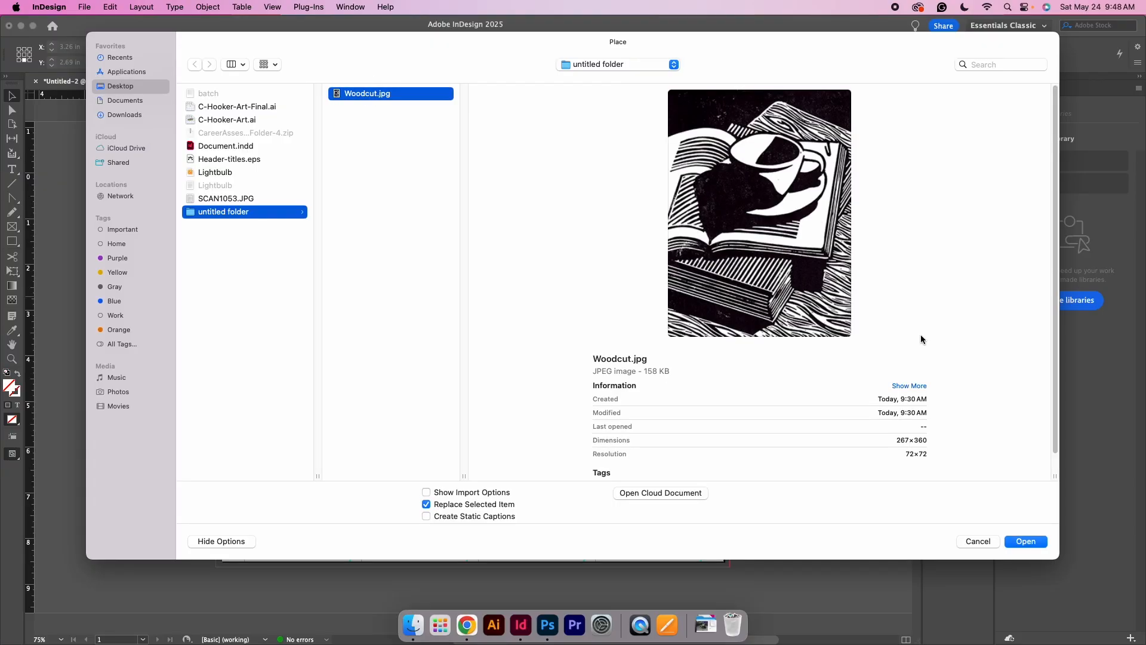
left_click(1022, 537)
left_click(294, 250)
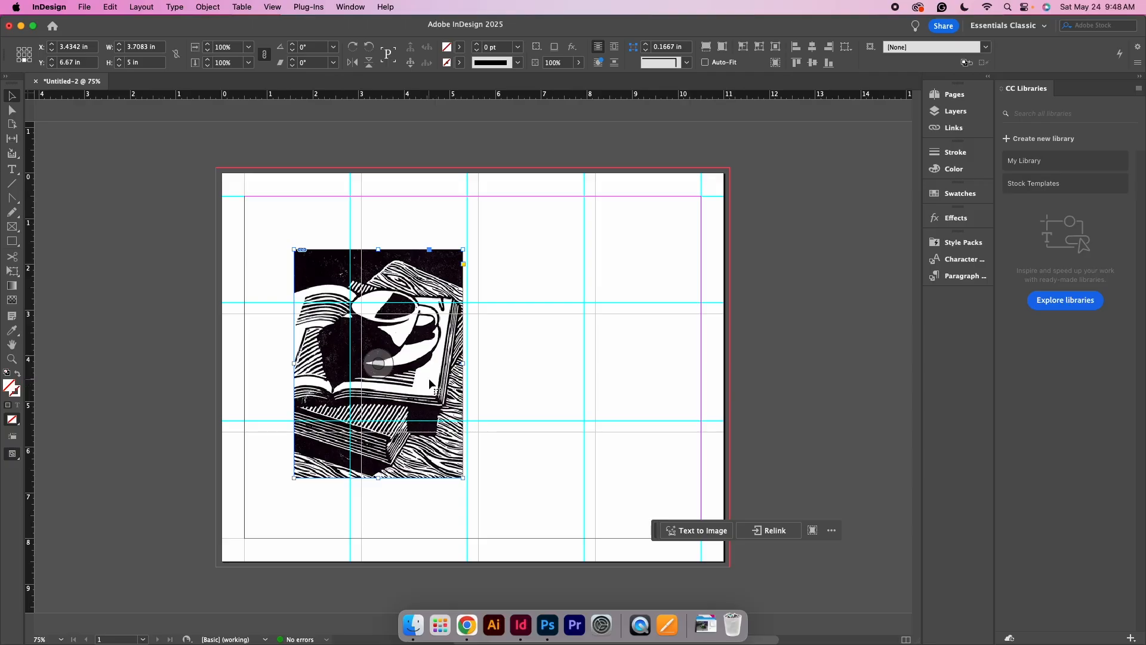
left_click_drag(429, 378, 378, 332)
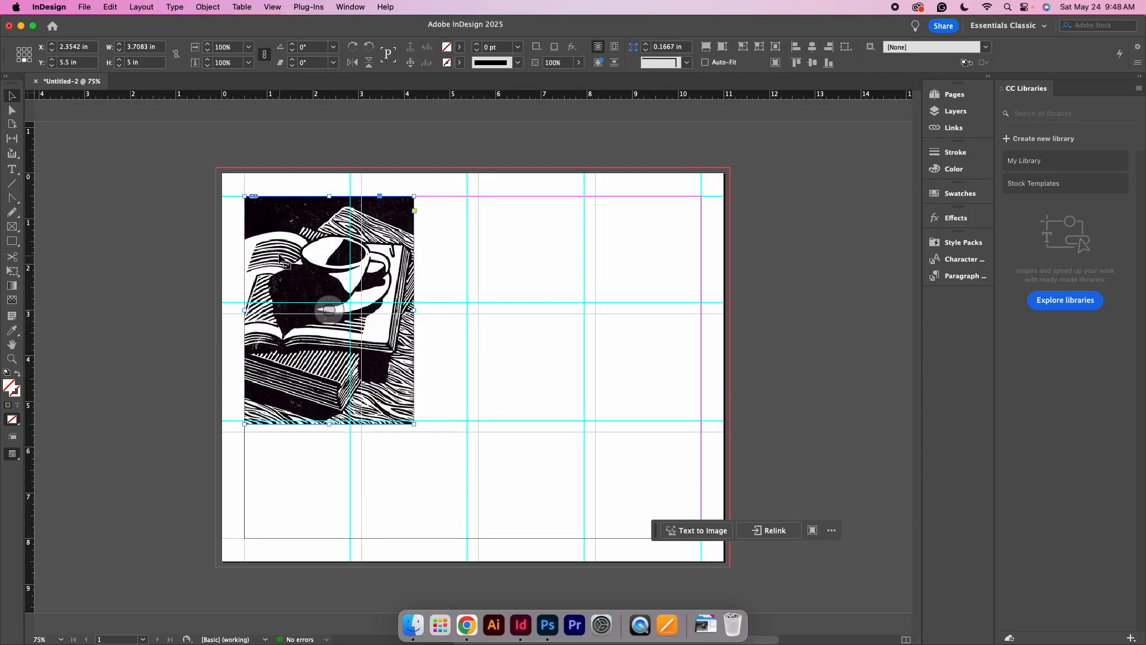
left_click_drag(279, 260, 286, 241)
Step: Check that Snap to Guides is enabled in the document's grid and guide options
left_click(272, 7)
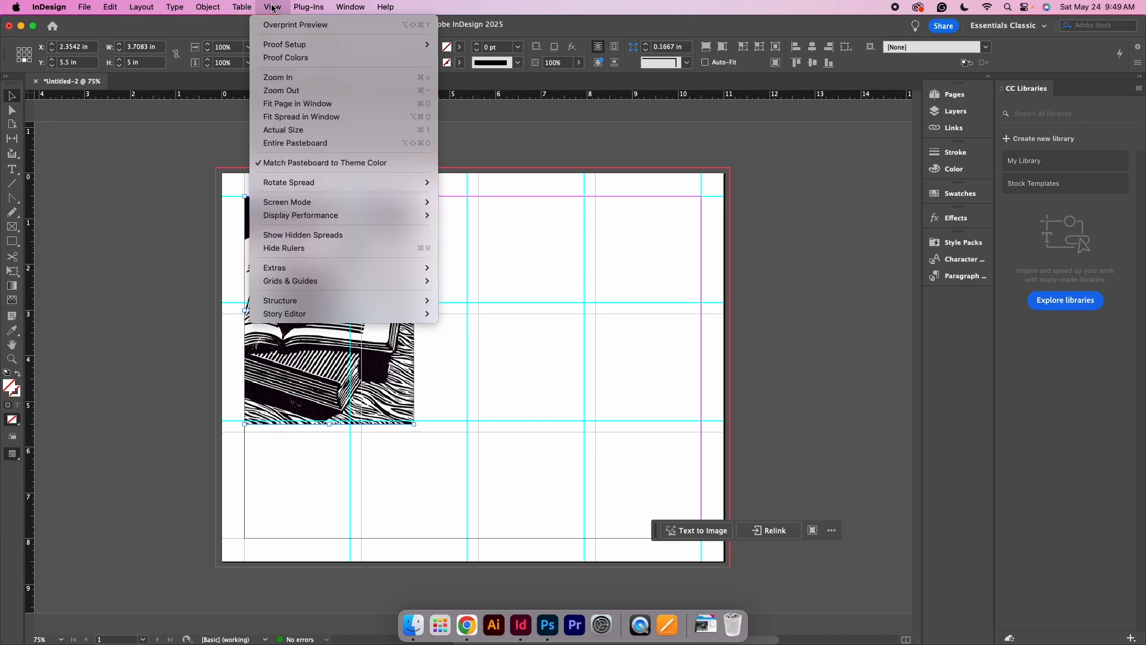
mouse_move(320, 282)
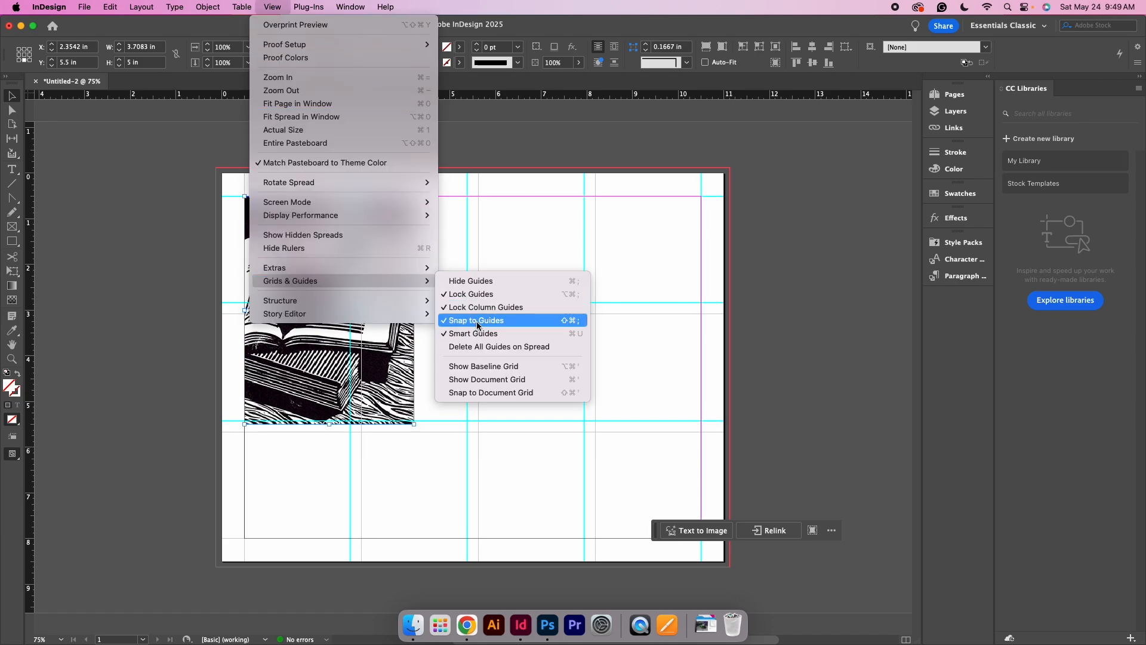
left_click(555, 219)
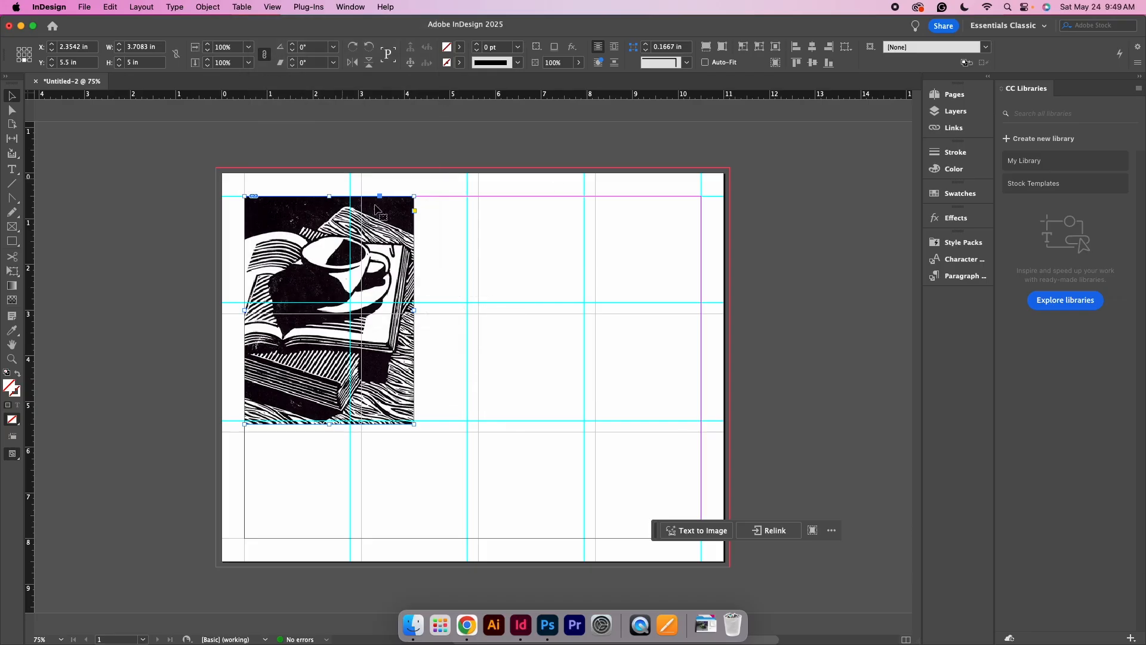
Step: Snap the woodcut image to the start of the second column, and delete it from the page
left_click_drag(368, 261, 510, 280)
left_click_drag(411, 246, 413, 245)
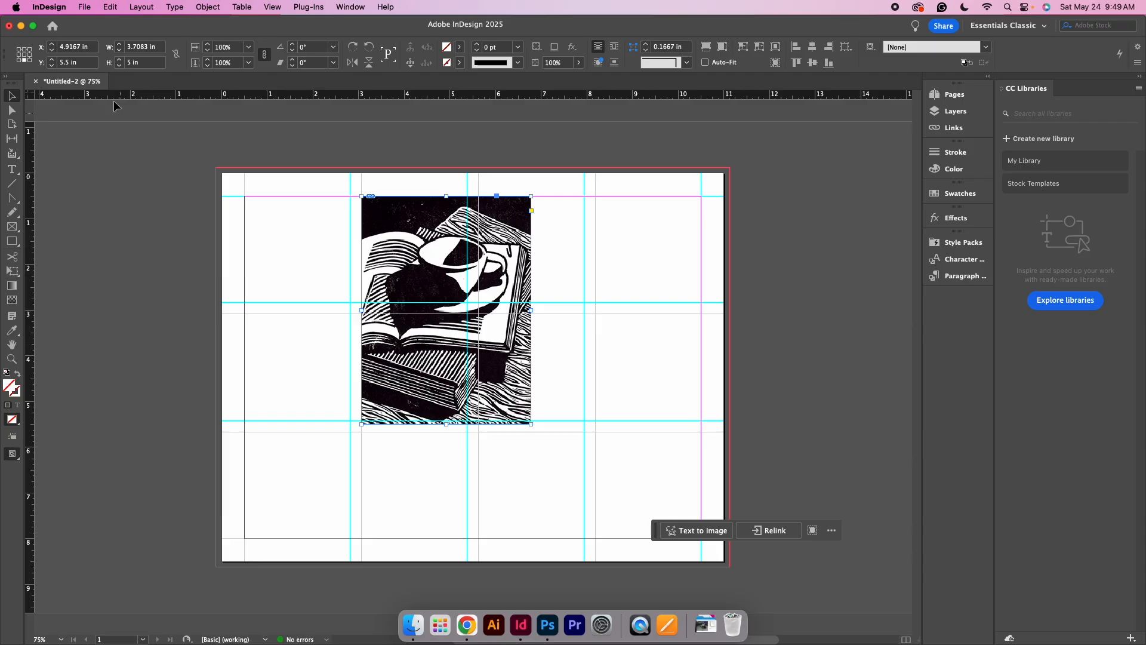
key("Delete")
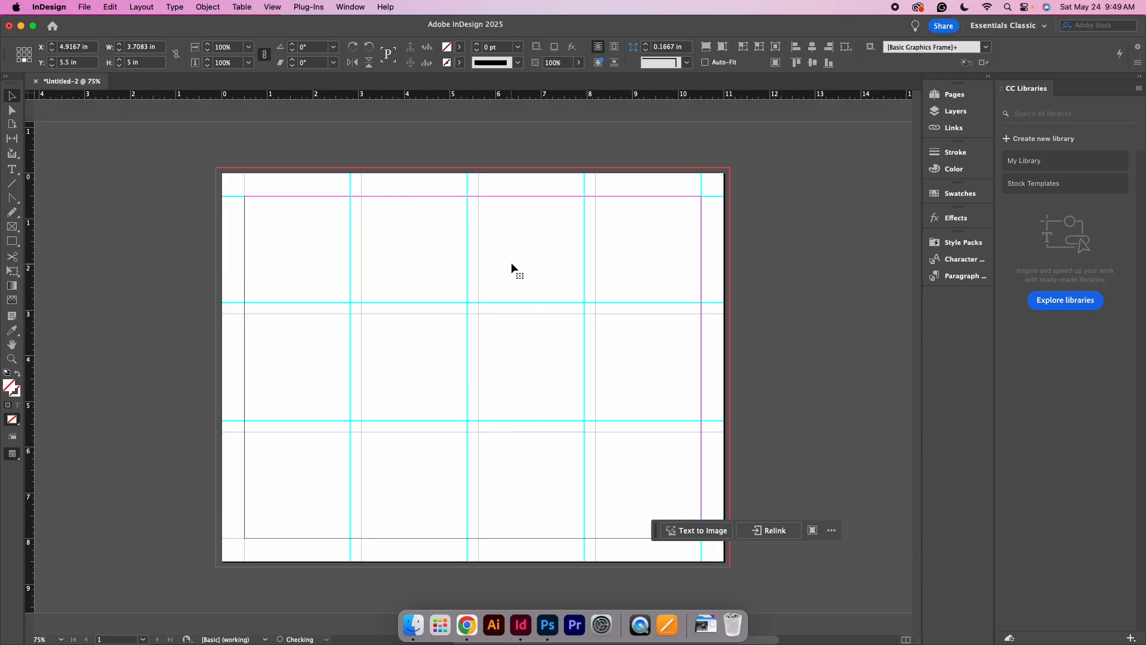
Step: Add a second page based on A-Parent after page 1
left_click(954, 94)
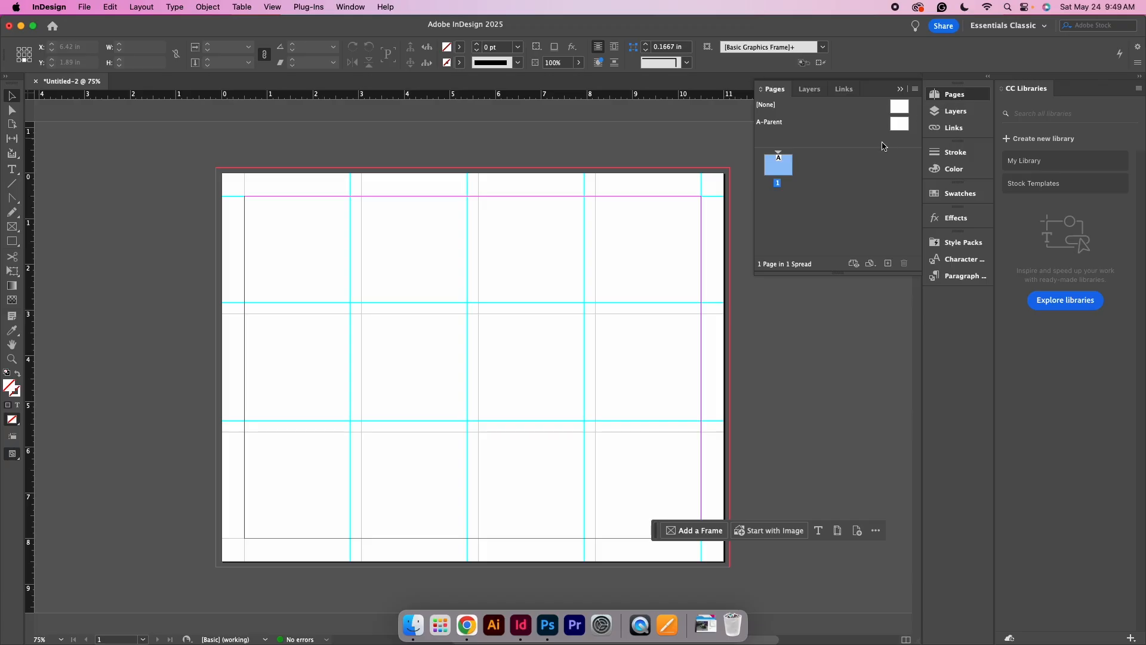
left_click_drag(886, 143, 779, 203)
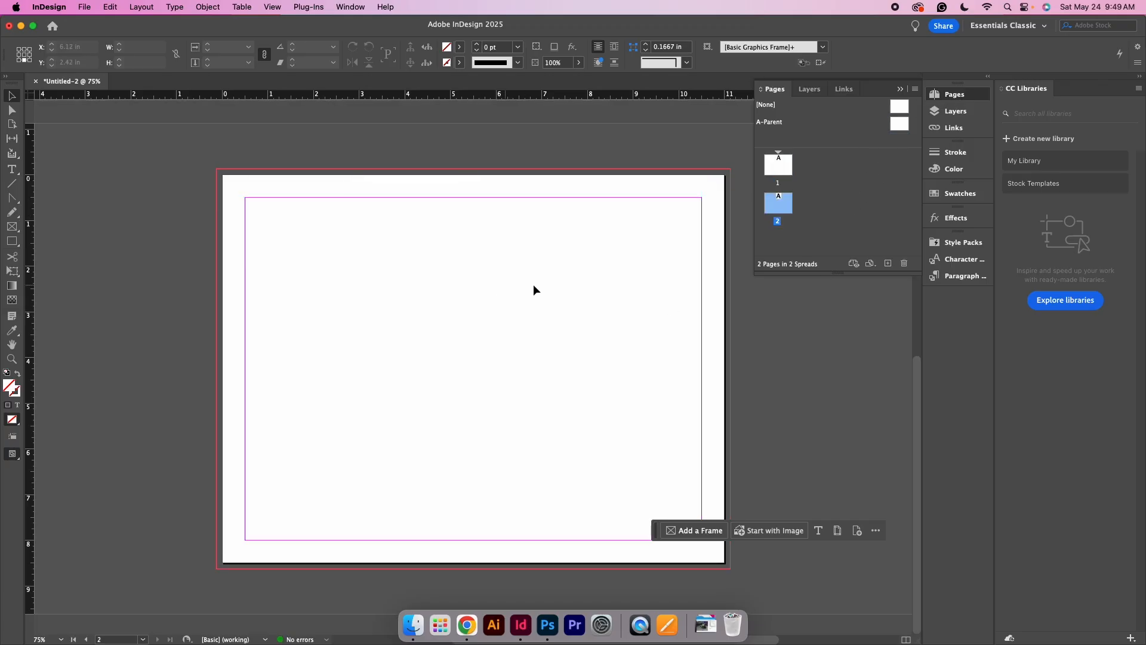
scroll(535, 262, "up", 5)
scroll(534, 298, "down", 5)
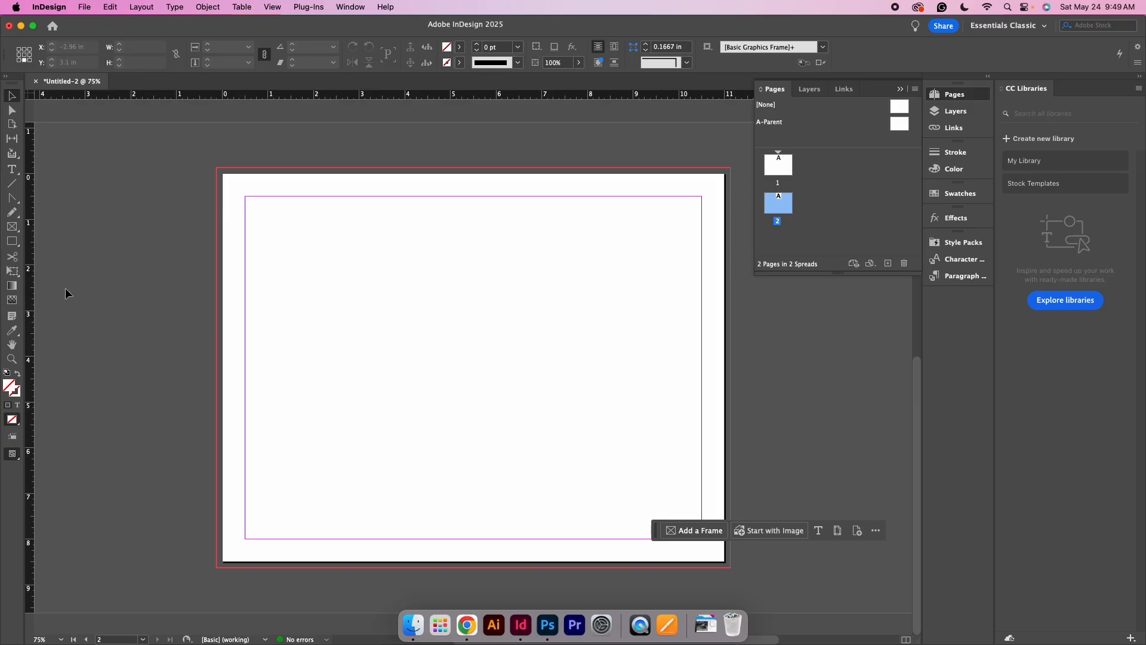
Step: Hide the rulers and show them again
left_click(273, 6)
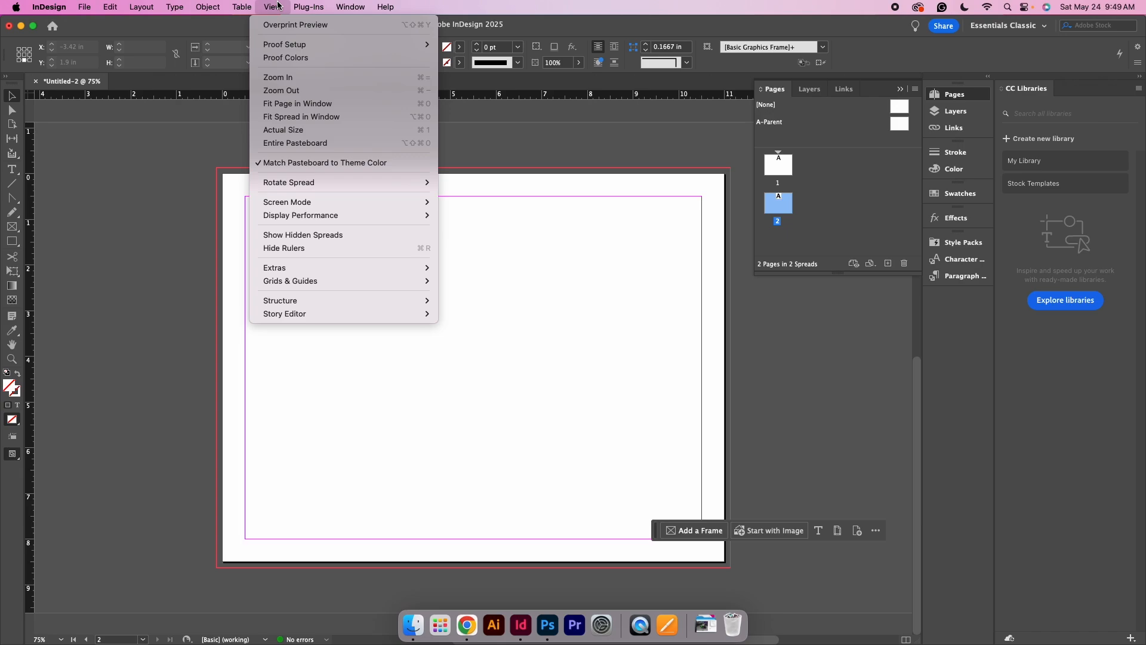
left_click(320, 248)
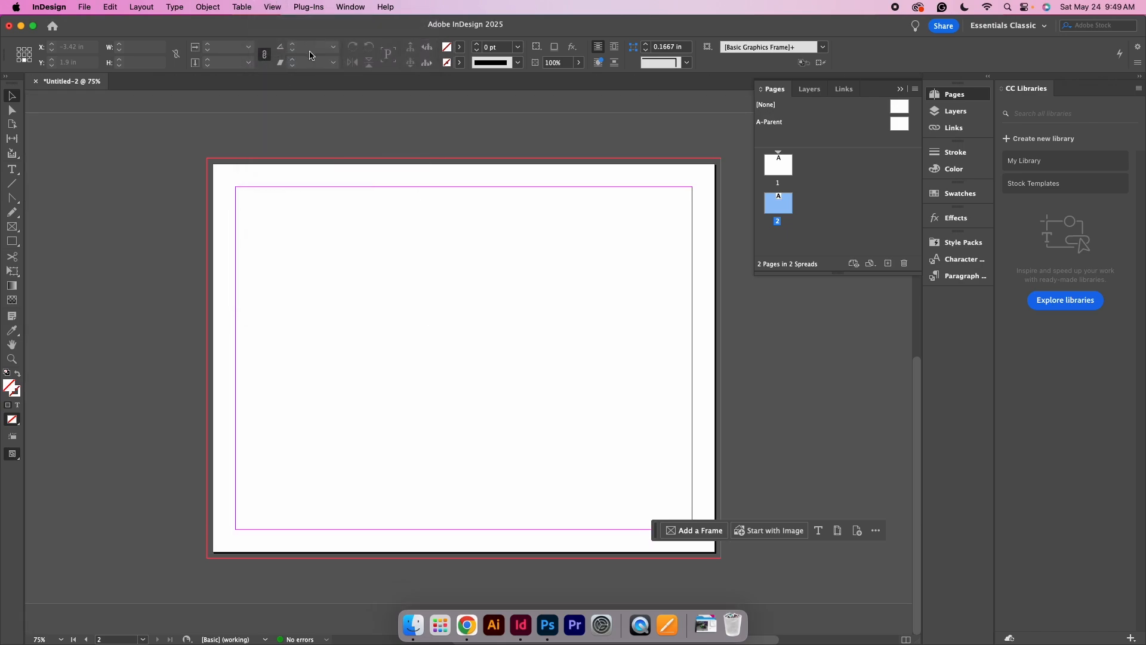
left_click(273, 7)
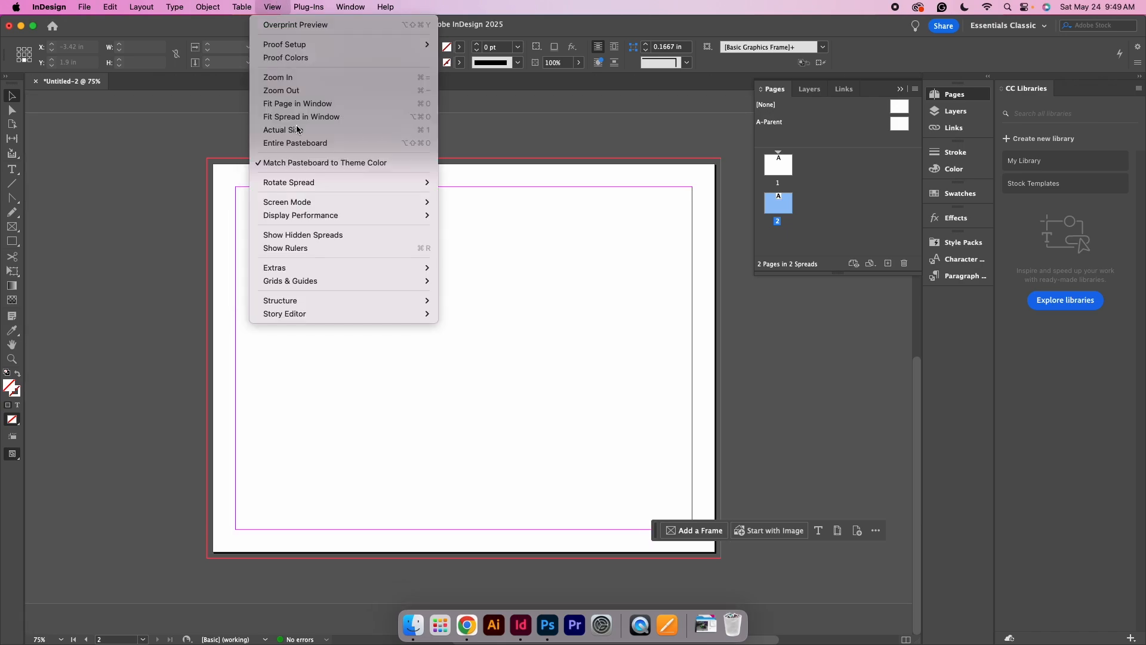
left_click(319, 248)
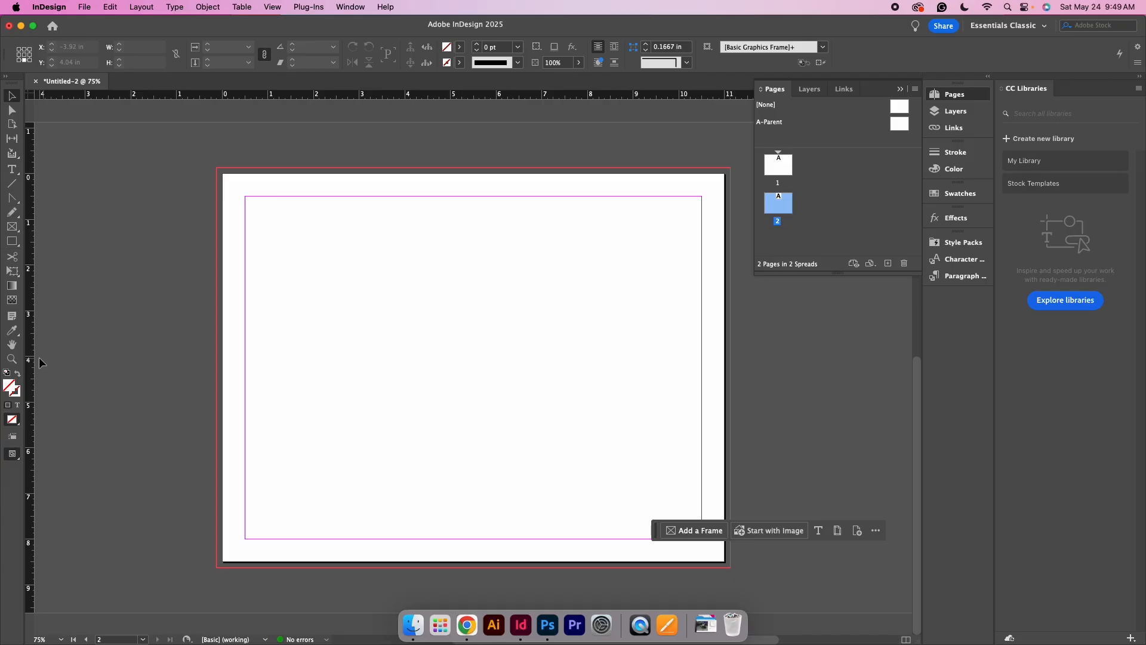
Step: Pull a vertical ruler guide onto page 2 at about 6.3 in, and try to move it while guides are locked
left_click_drag(31, 361, 510, 383)
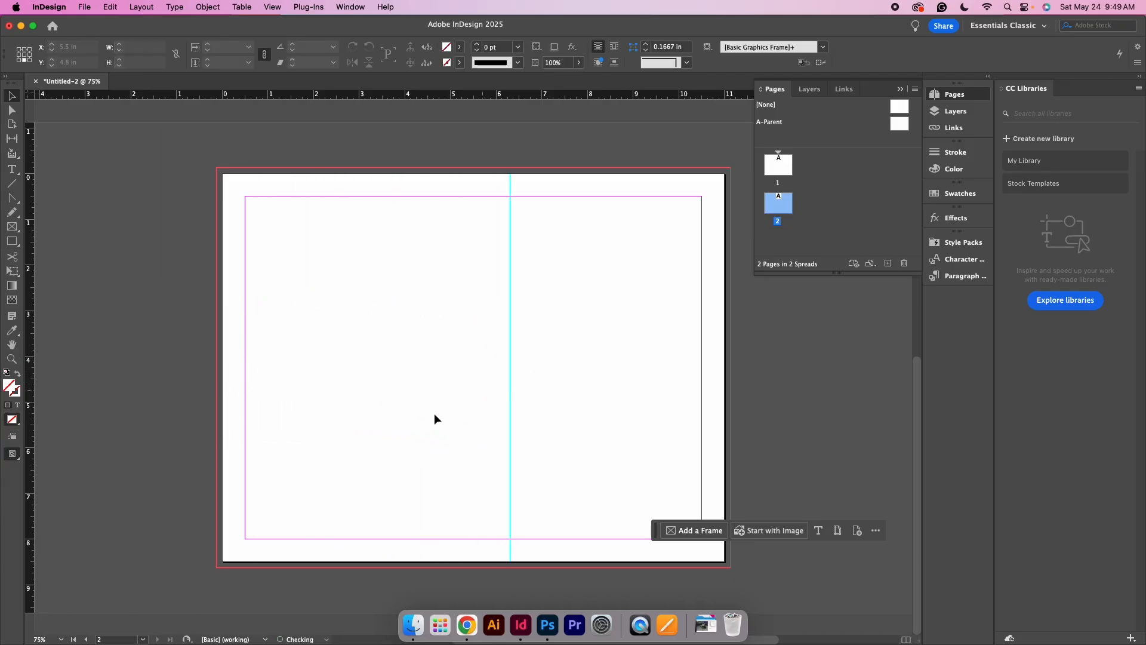
left_click_drag(507, 374, 406, 384)
left_click_drag(486, 365, 524, 358)
Step: Unlock the guides and move page 2's vertical guide to about 4.04 in
left_click(272, 7)
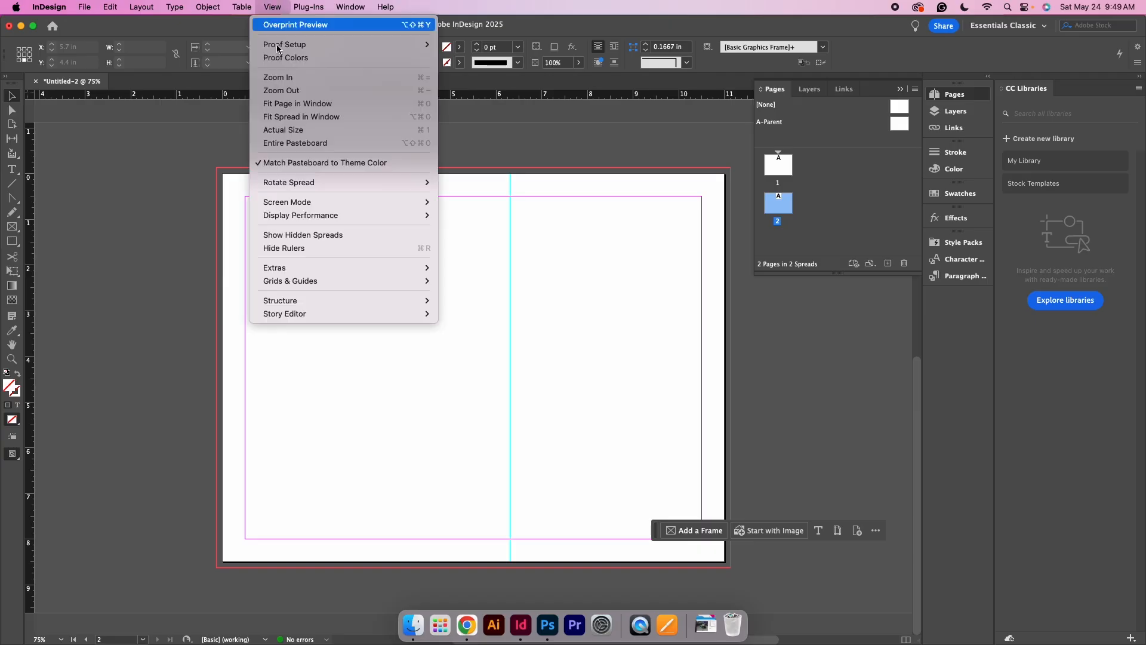
mouse_move(354, 280)
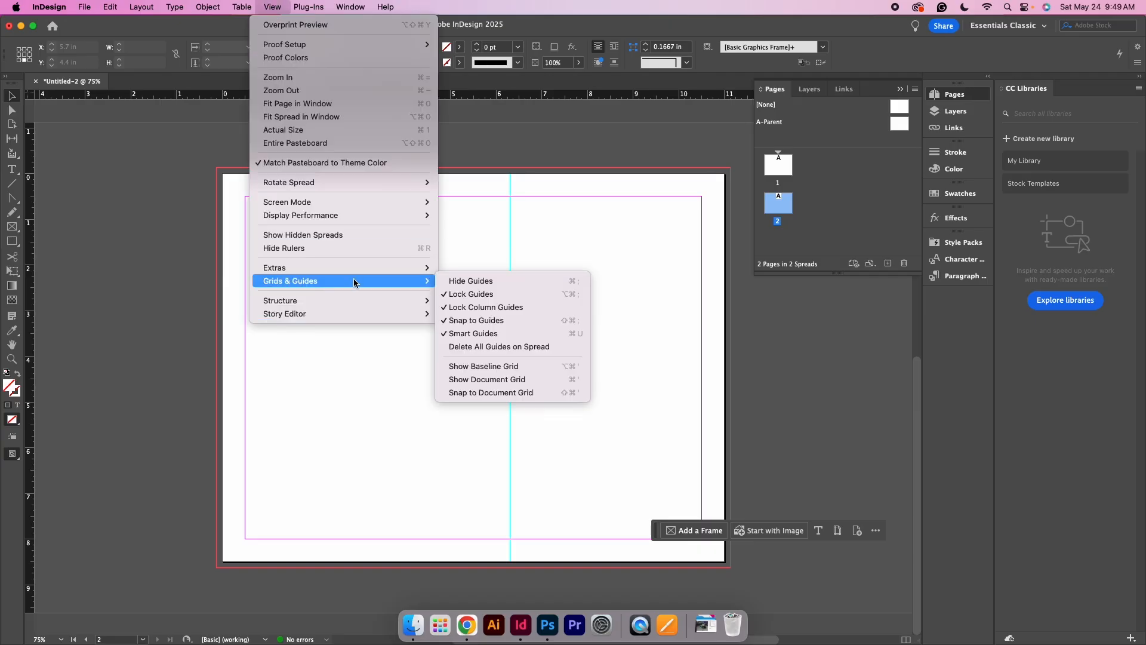
left_click(467, 294)
left_click(510, 349)
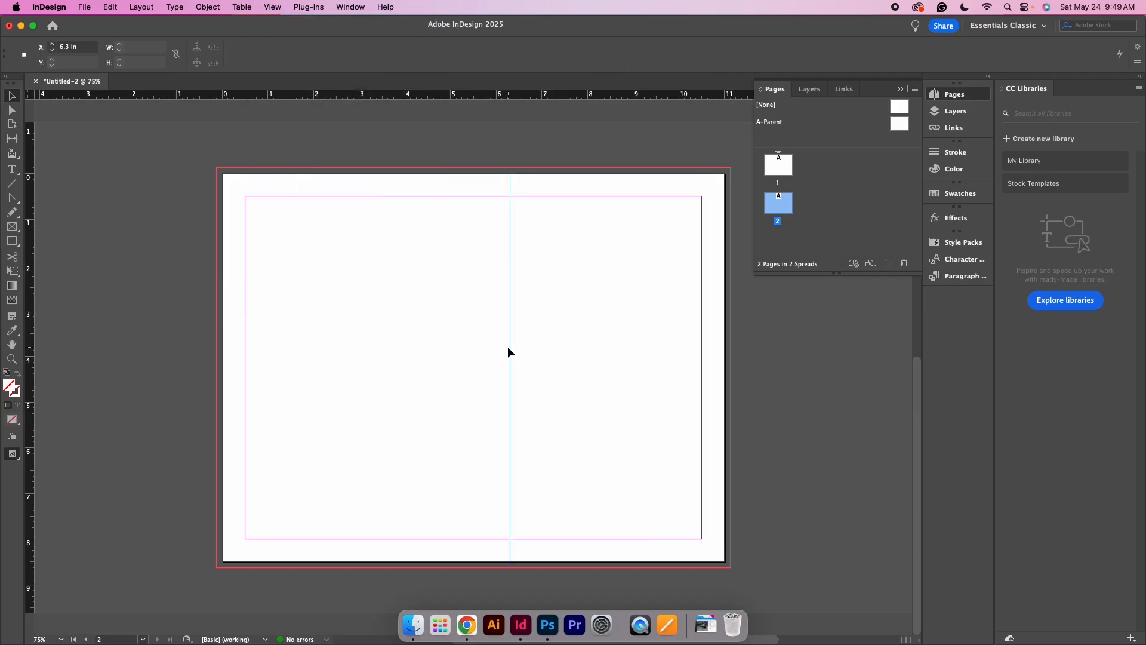
left_click_drag(511, 338, 407, 349)
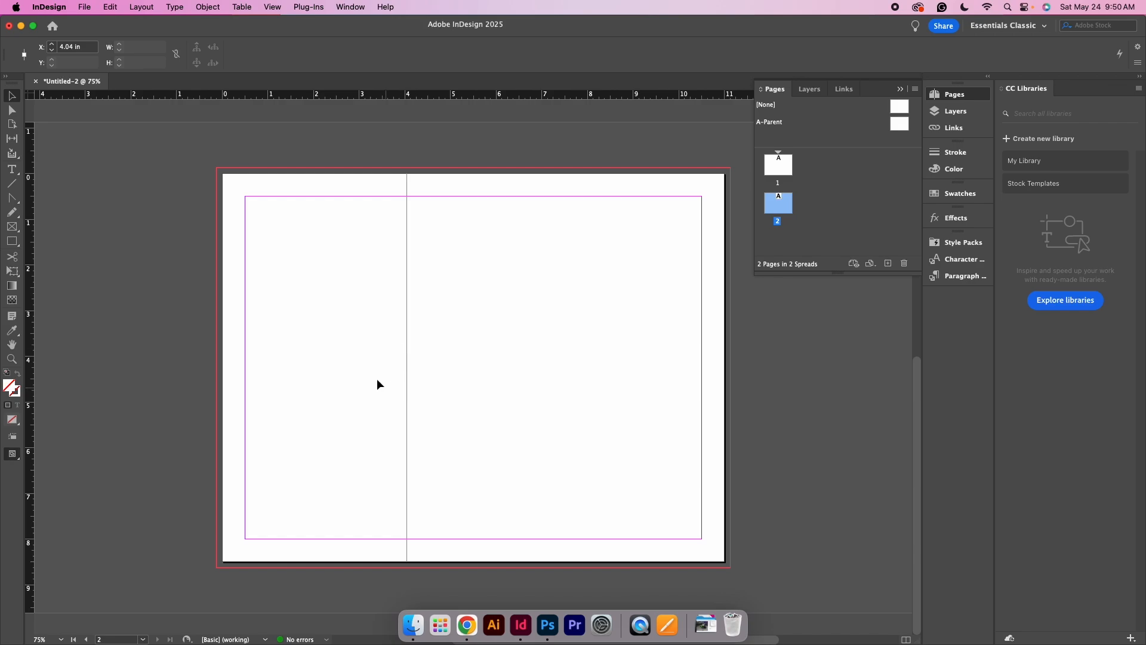
Step: Set the vertical guide's X position to exactly 4 in, and reselect it to check its position
double_click(69, 48)
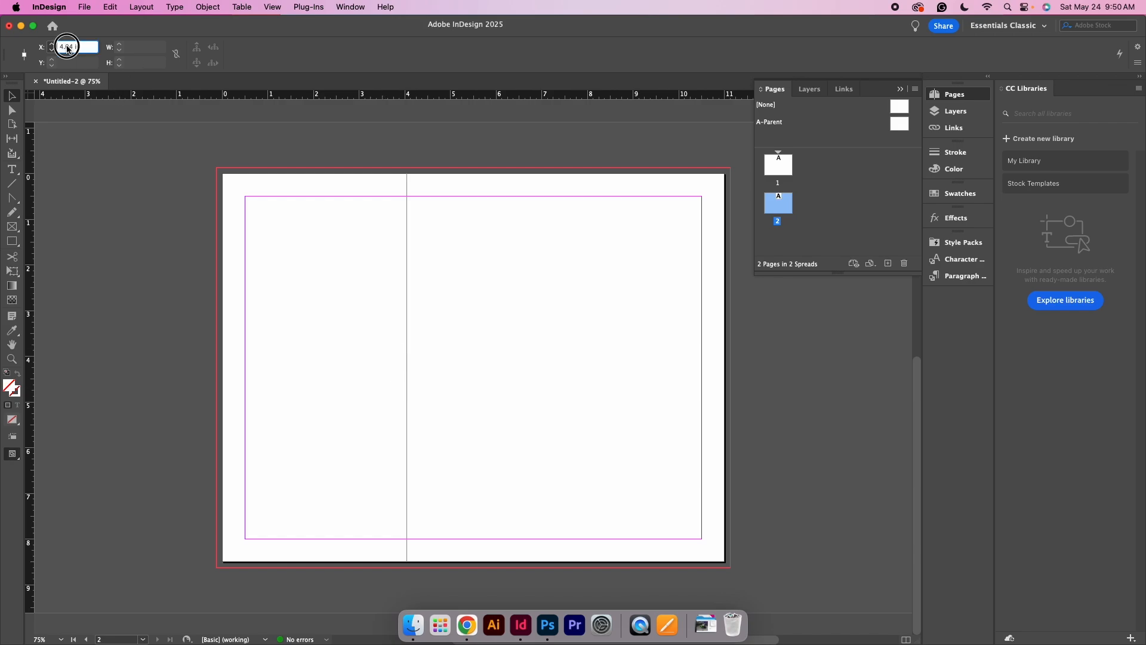
type("4")
key("Return")
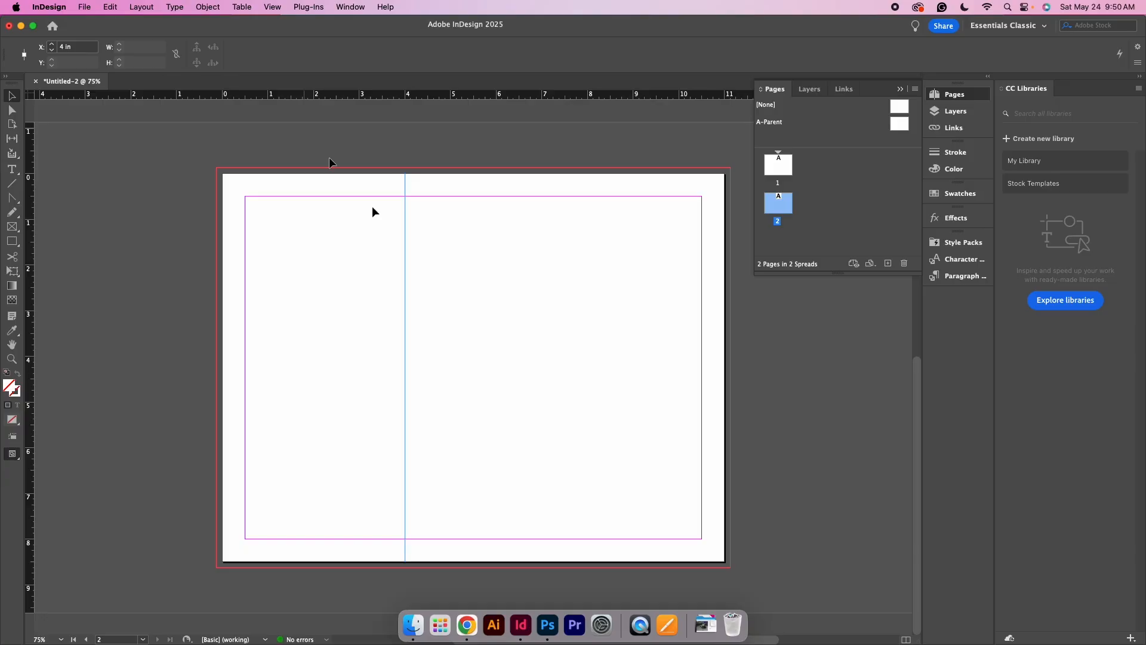
left_click(508, 296)
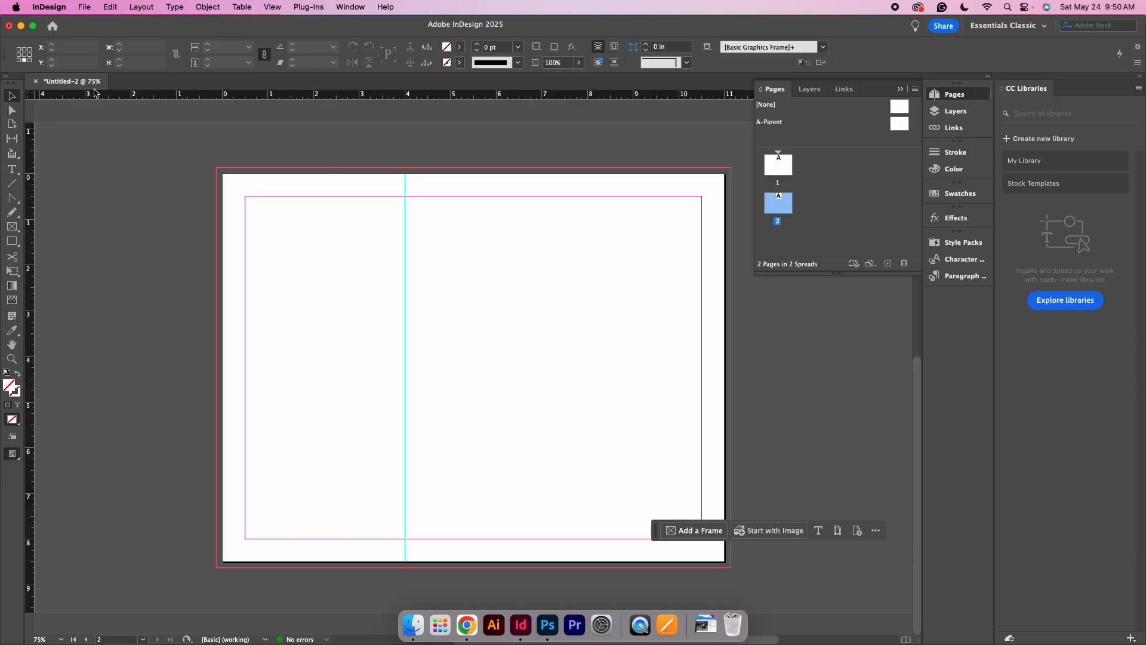
left_click(405, 301)
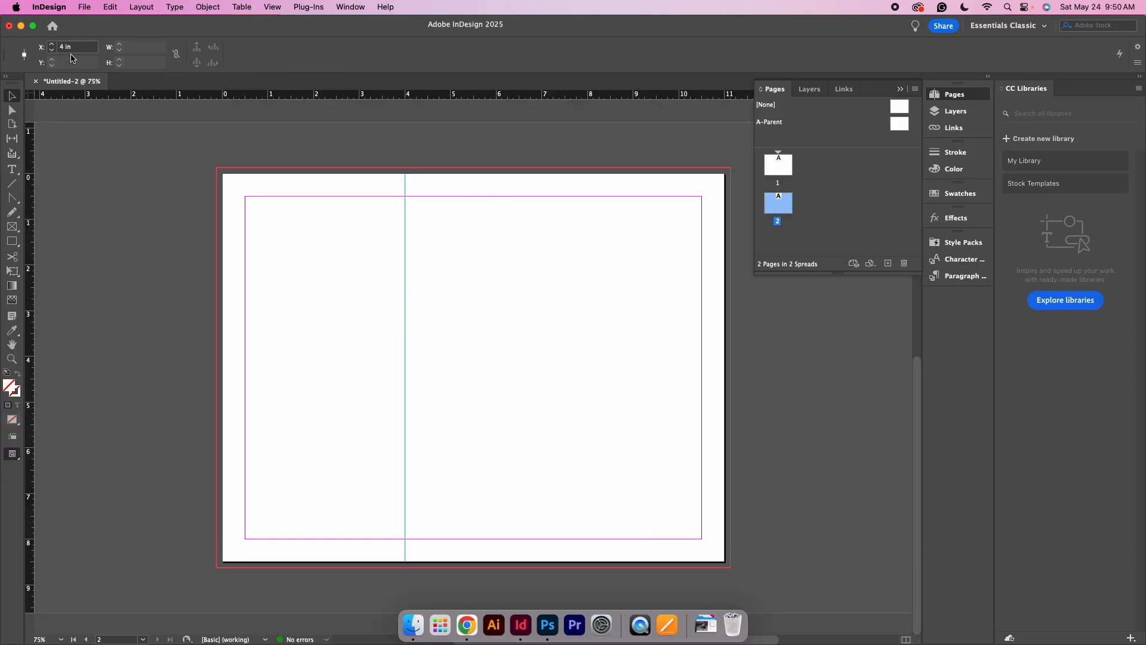
left_click(430, 233)
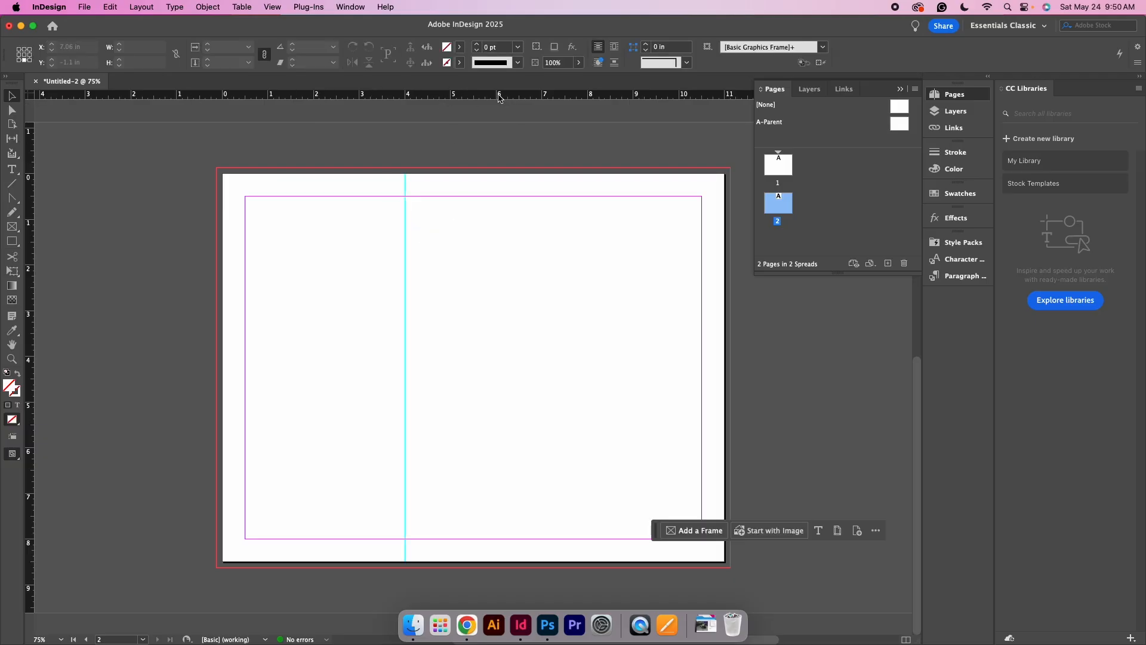
Step: Add a vertical guide across the pasteboard at 6 in and two full-width horizontal guides at about 3.5 in and 4.3 in
left_click_drag(499, 98, 498, 239)
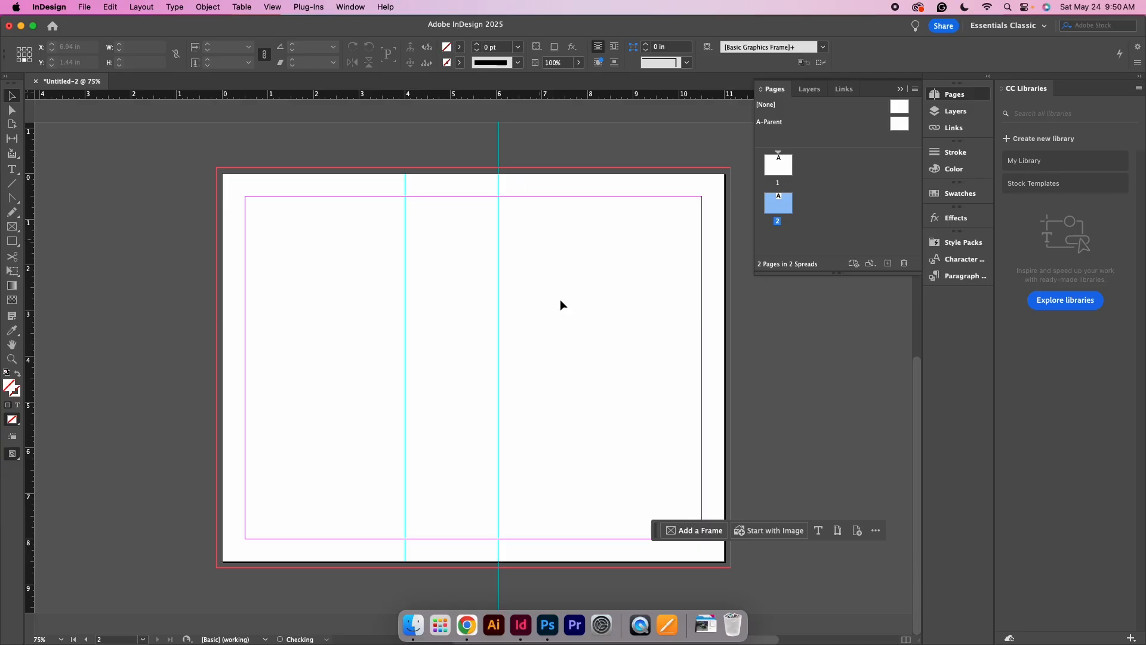
double_click(30, 334)
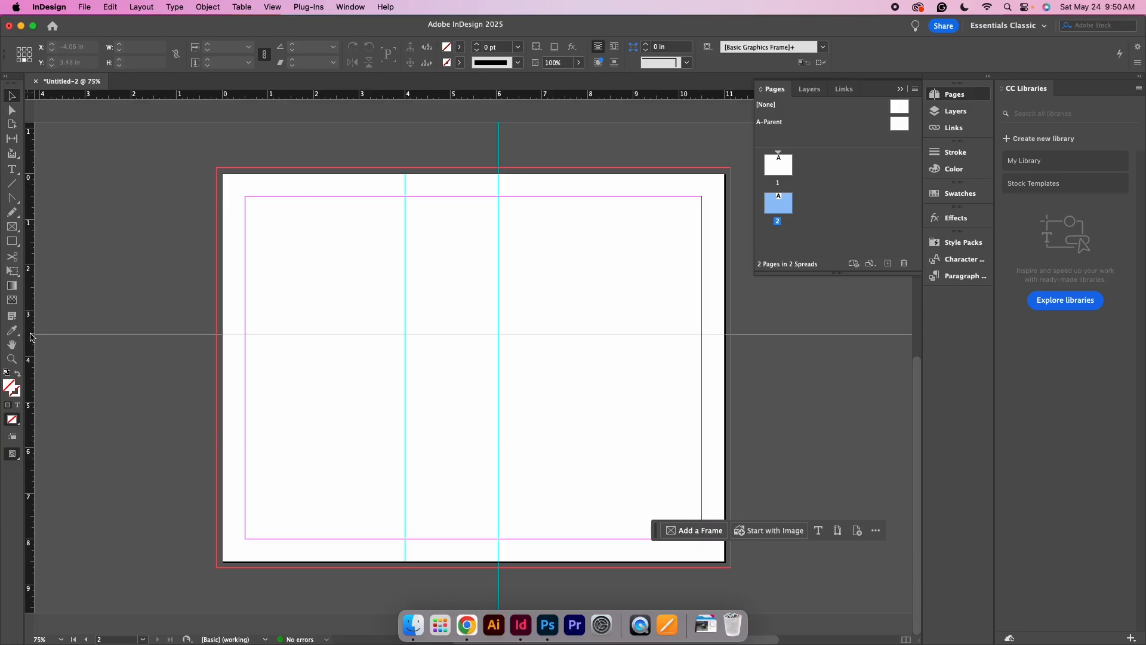
double_click(30, 371)
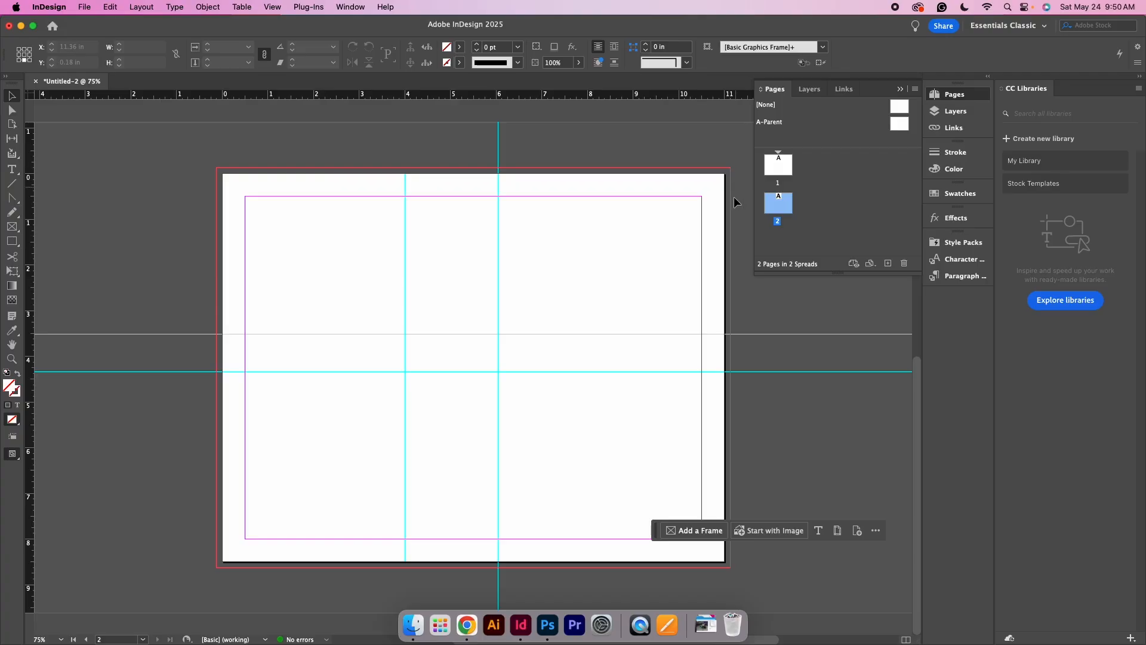
Step: Delete page 2 and remove the interior grid guides from page 1
left_click(904, 264)
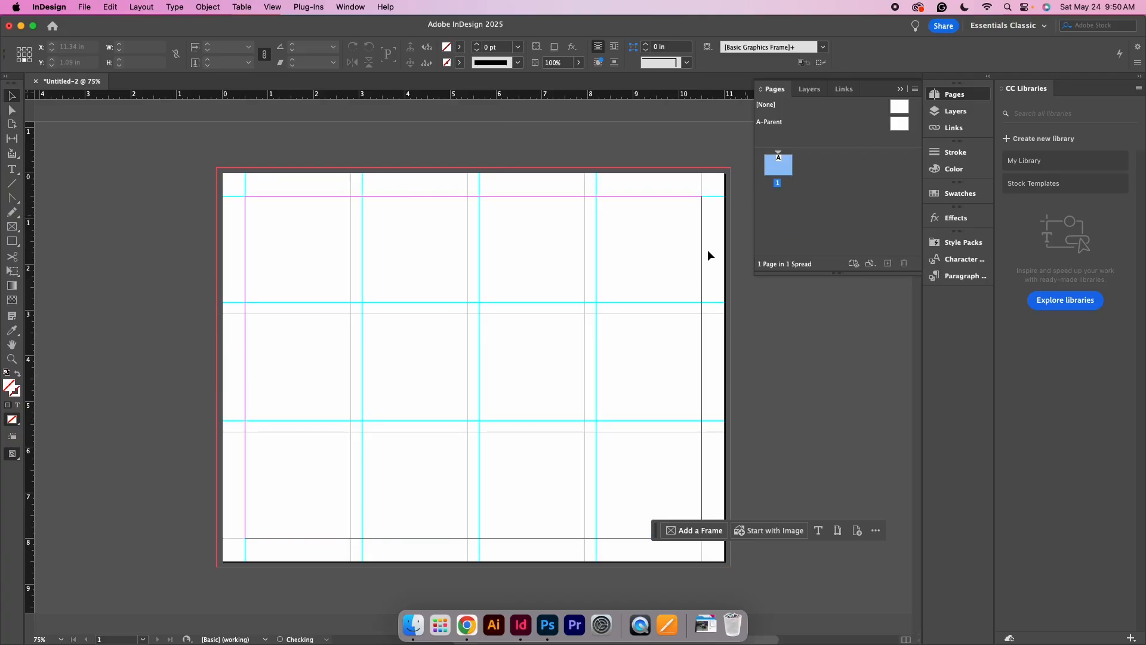
left_click_drag(678, 244, 274, 431)
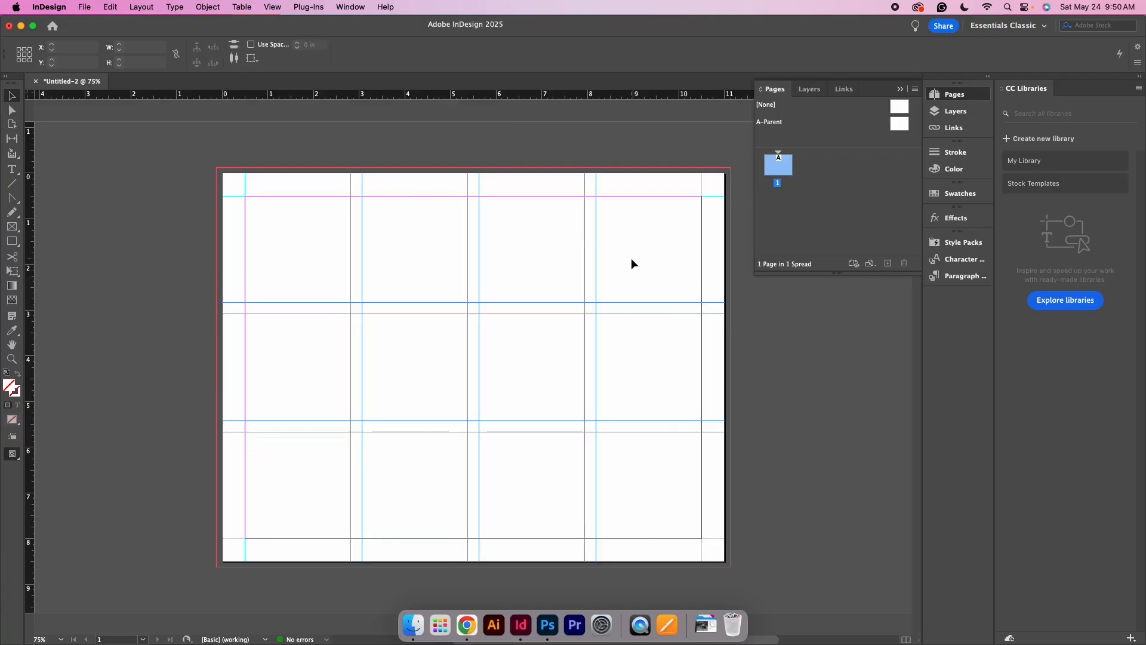
key("Delete")
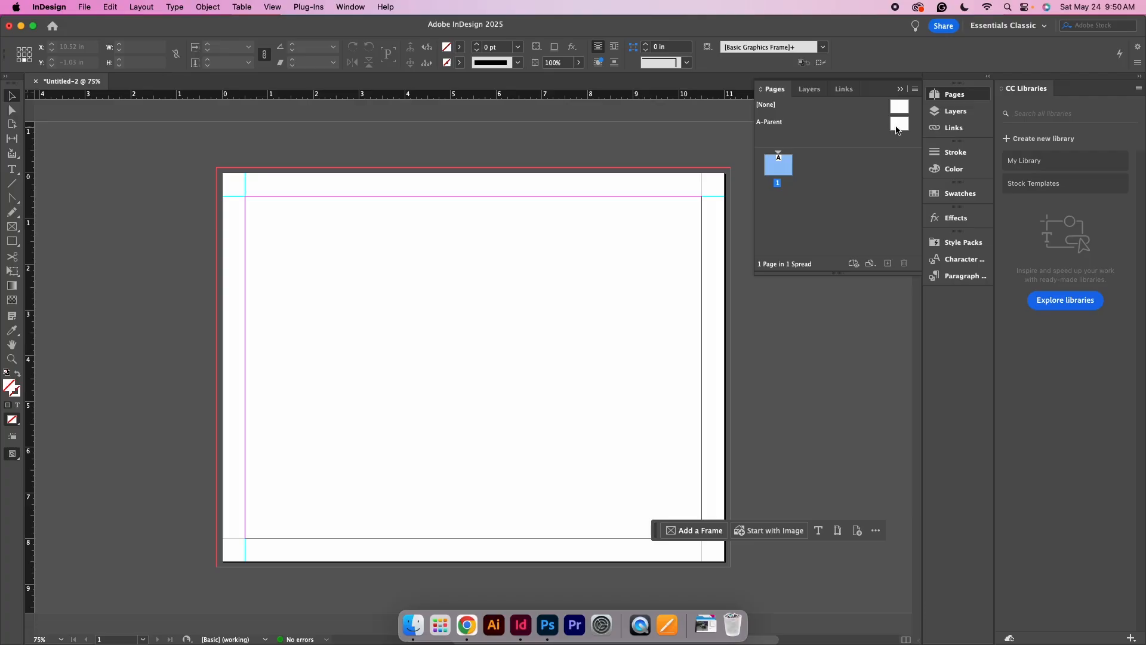
Step: On the A-Parent page, begin creating guides with 3 rows and a 0.25 in row gutter, fitted to the margins
double_click(898, 128)
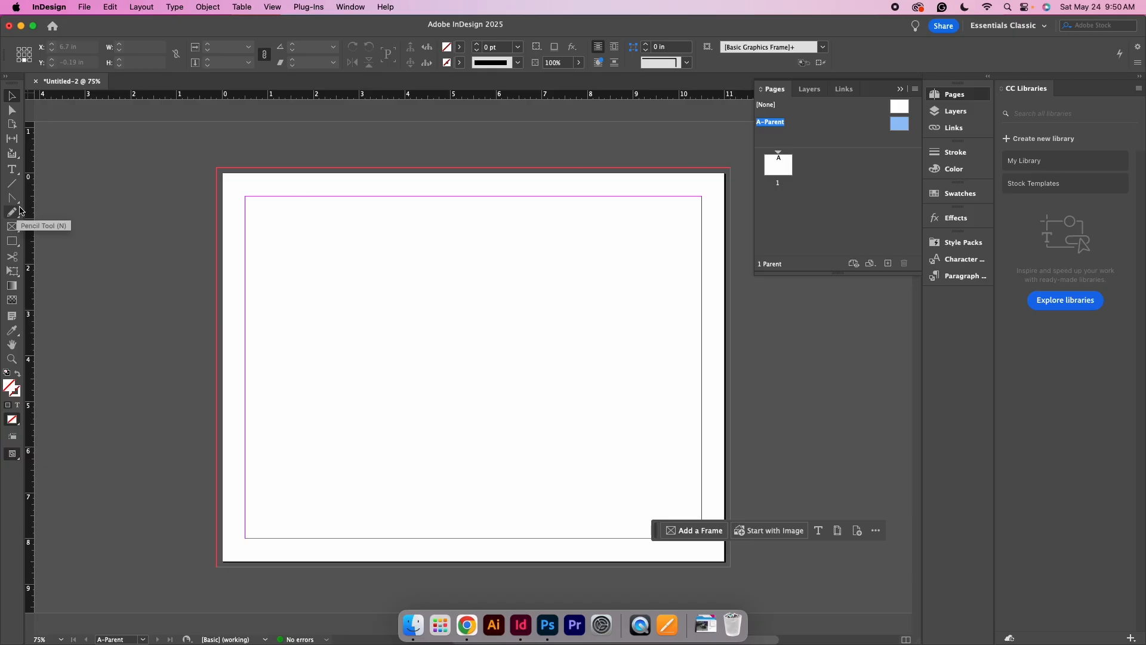
left_click(151, 6)
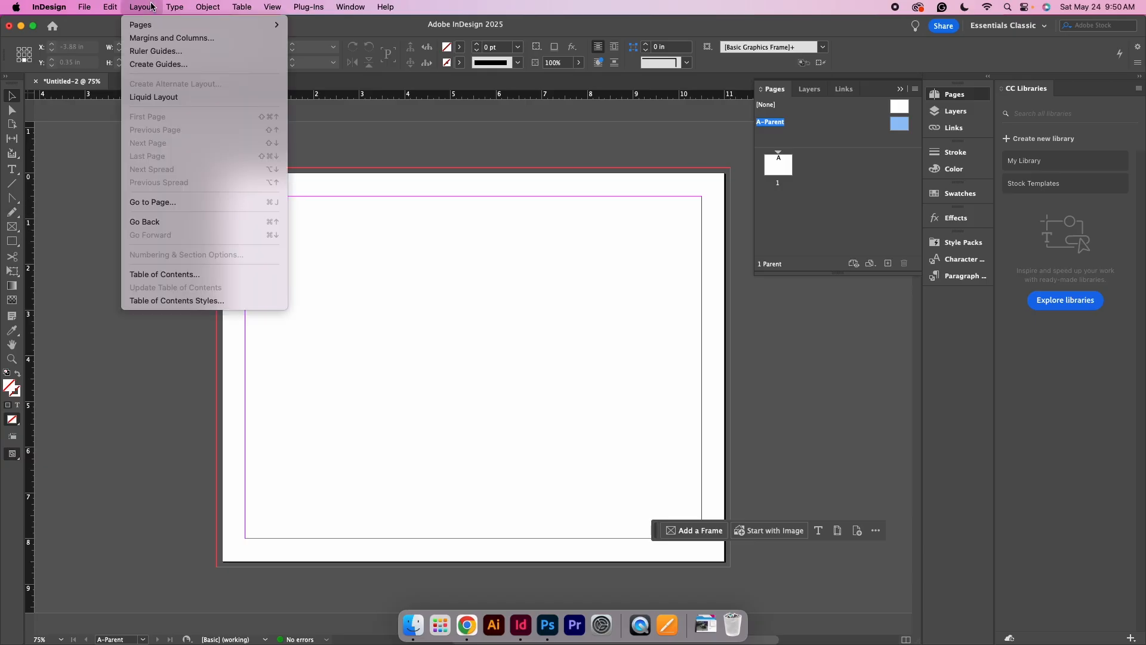
left_click(159, 64)
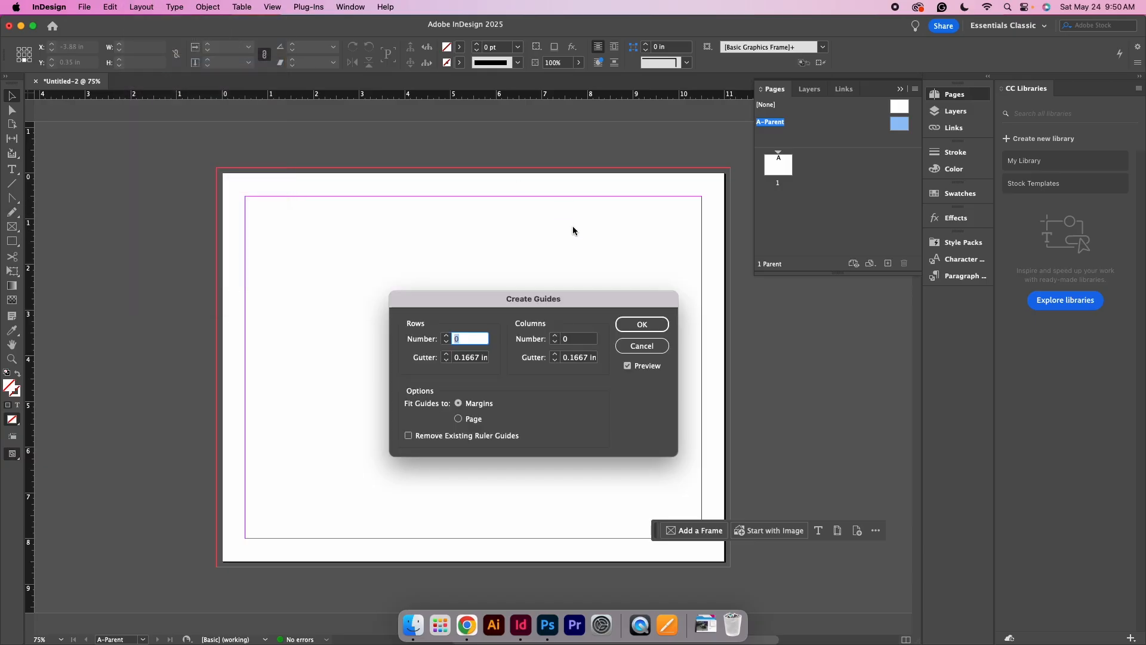
left_click(445, 336)
left_click(445, 336)
left_click(445, 336)
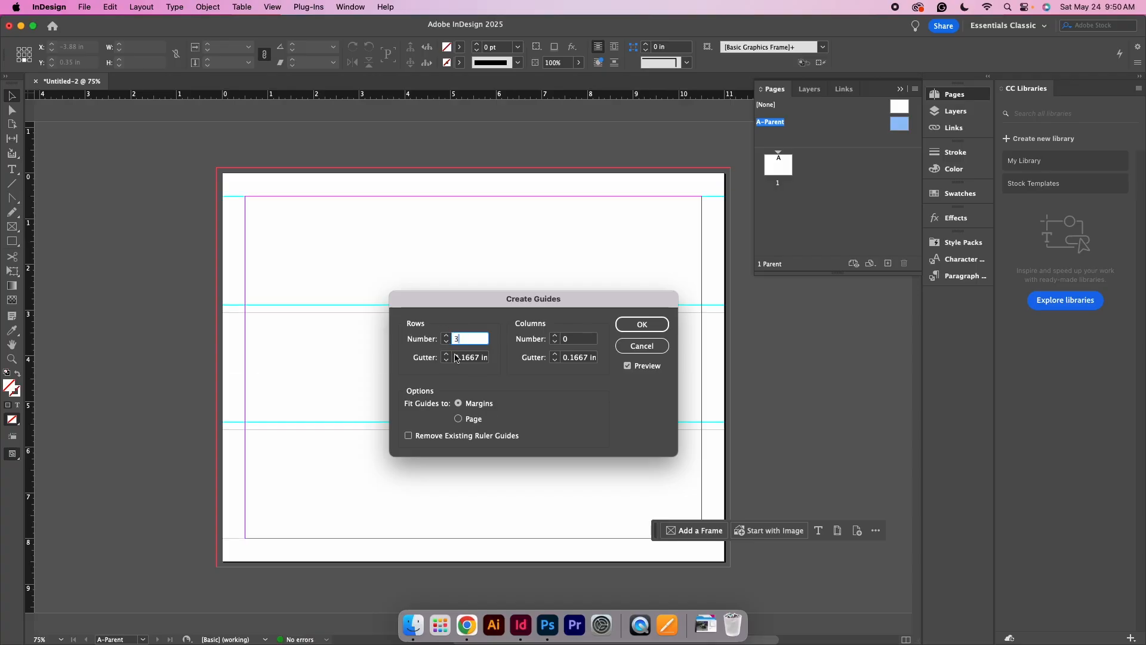
left_click(446, 355)
left_click(446, 355)
left_click(446, 355)
left_click(446, 360)
left_click(446, 360)
left_click(446, 360)
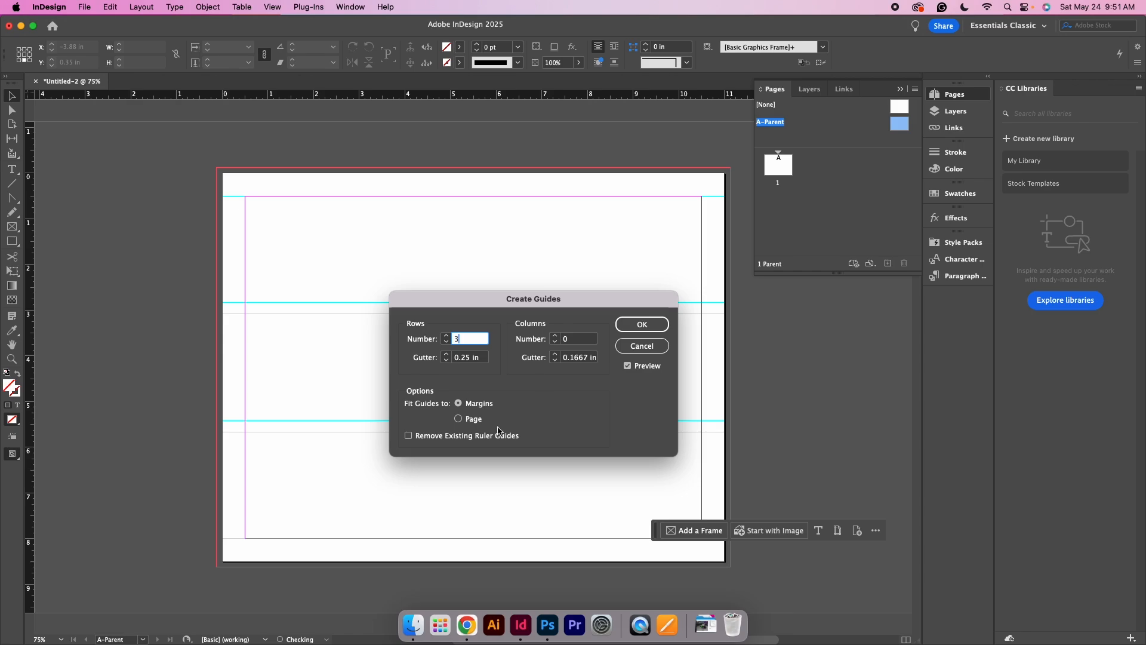
Step: Set the parent page's guide grid to 4 columns with a 0.25 in column gutter
left_click(555, 336)
left_click(555, 336)
left_click(554, 336)
left_click(555, 336)
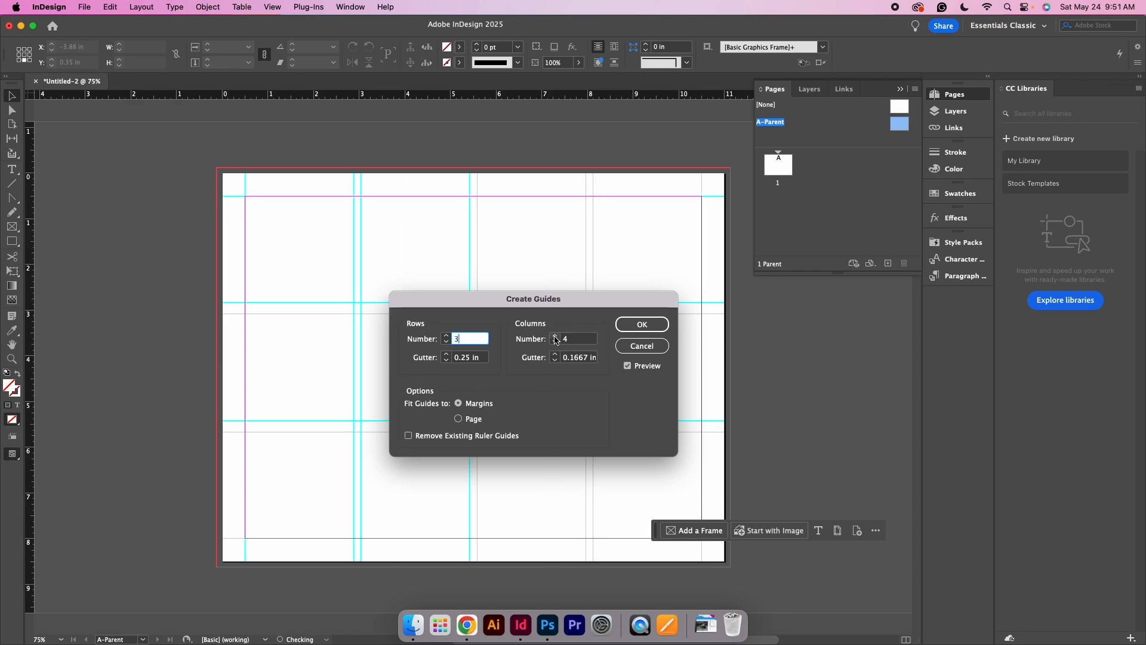
left_click(555, 355)
left_click(555, 354)
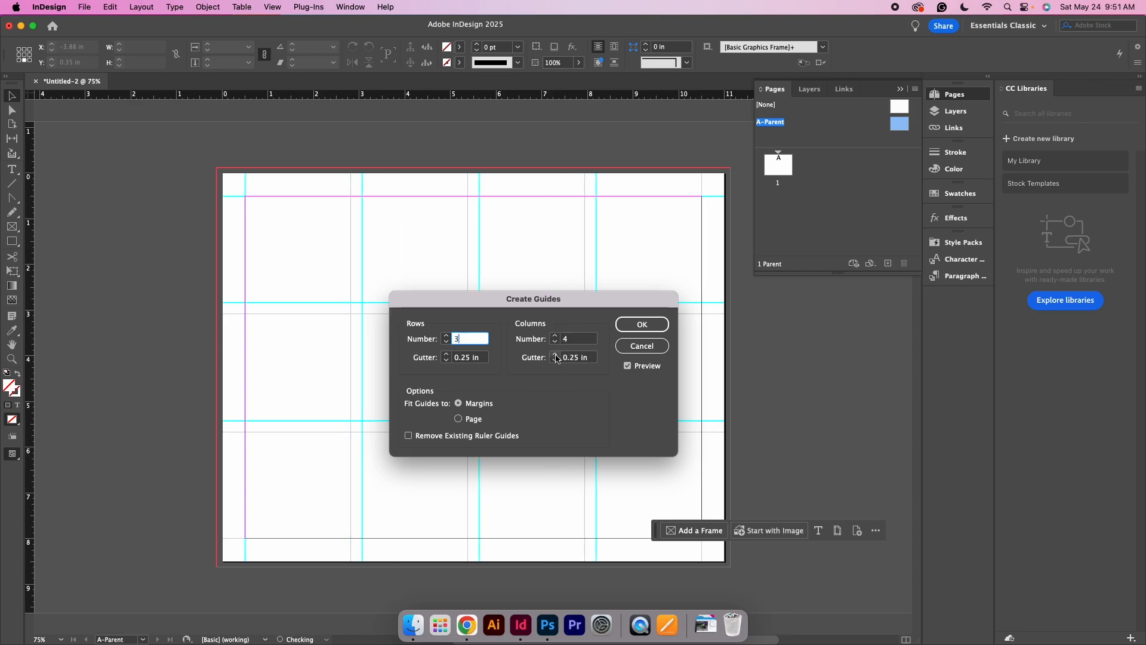
Step: Create the guide grid on the A-Parent page, and try to select its guides on page 1
left_click(642, 324)
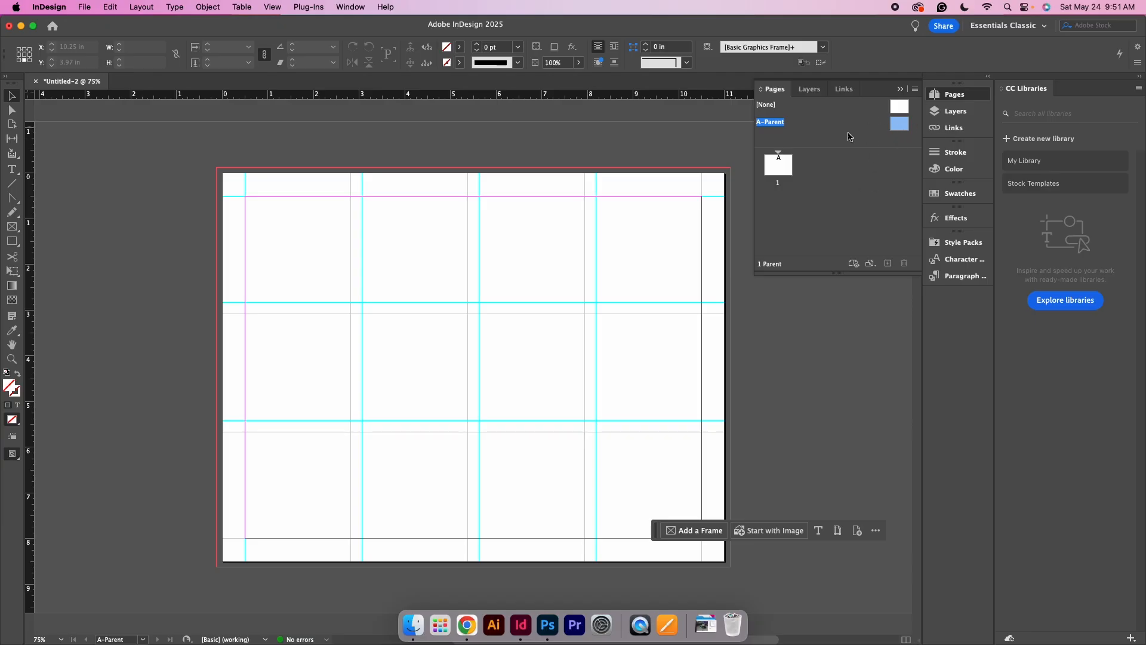
double_click(781, 167)
left_click_drag(632, 231, 578, 329)
Step: Add pages 2 and 3 based on A-Parent, and try to select the guides on page 3
key("super+shift+p")
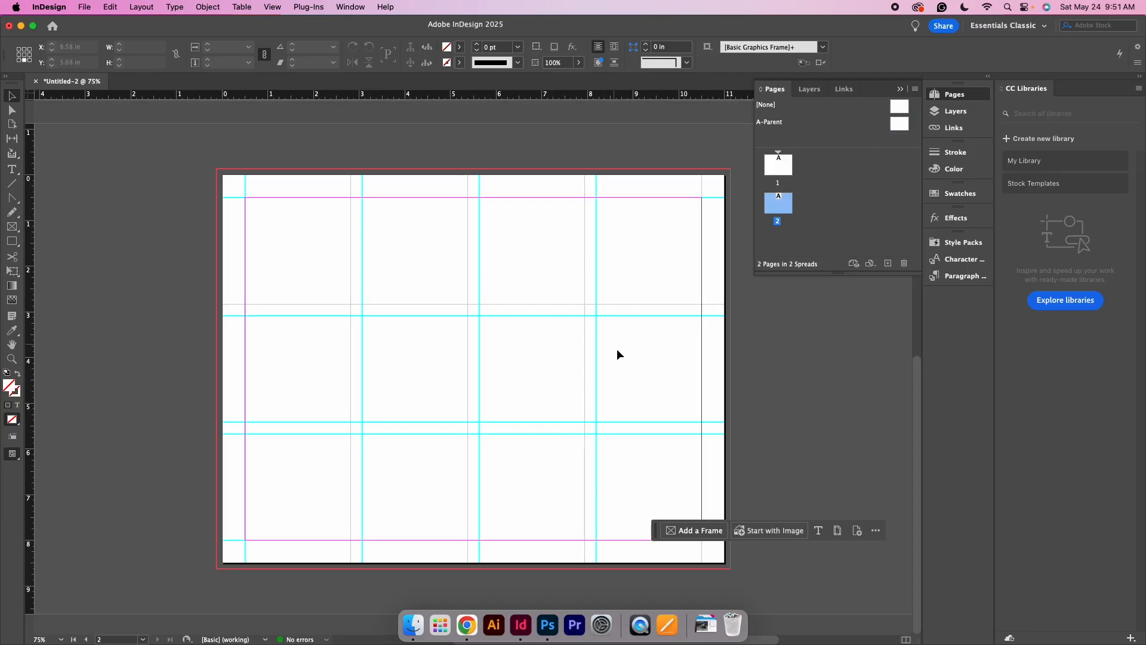
left_click_drag(905, 123, 842, 232)
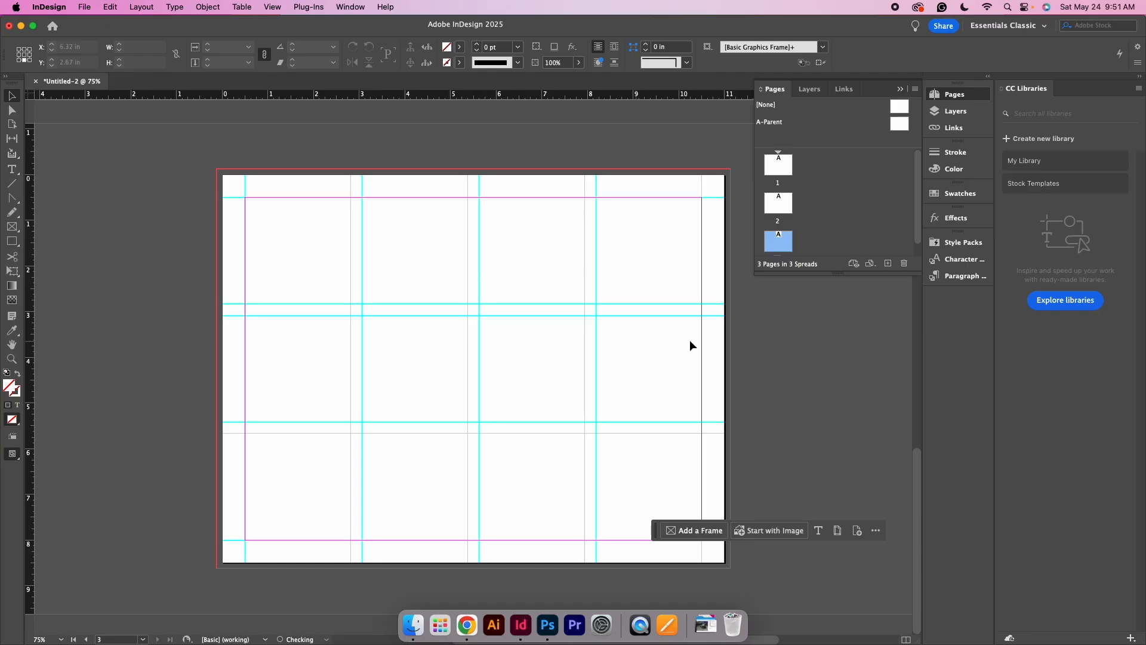
left_click_drag(614, 284, 256, 420)
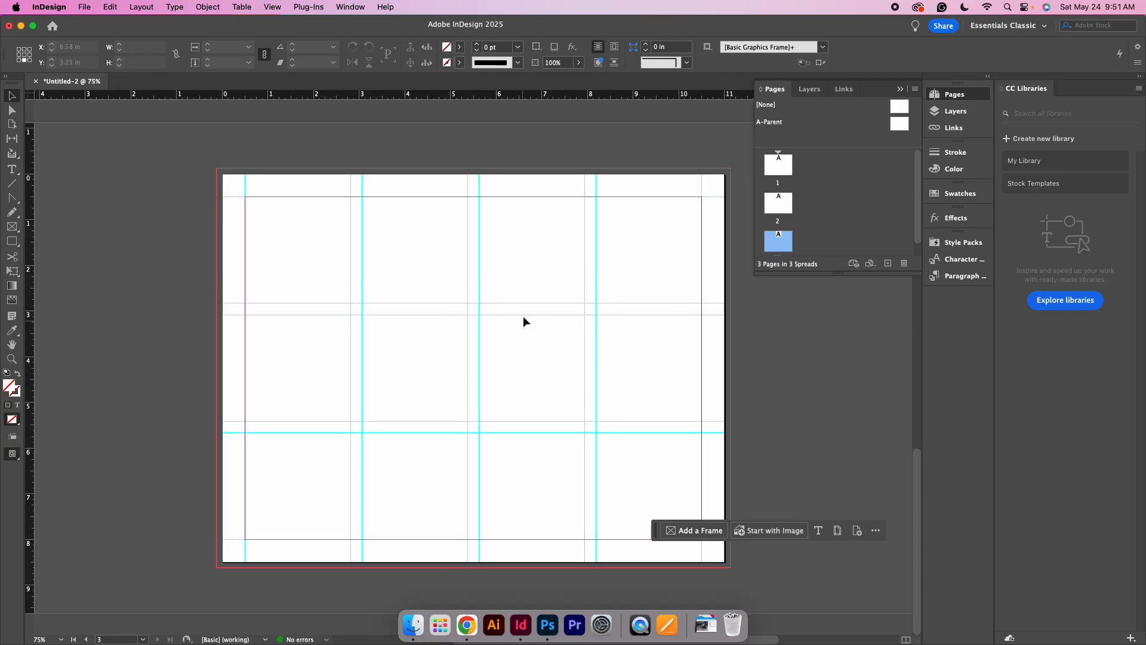
Step: On the A-Parent page, move the vertical guide at the fourth column's left edge to about 9.08 in, and check page 3
double_click(905, 126)
left_click_drag(597, 301, 637, 297)
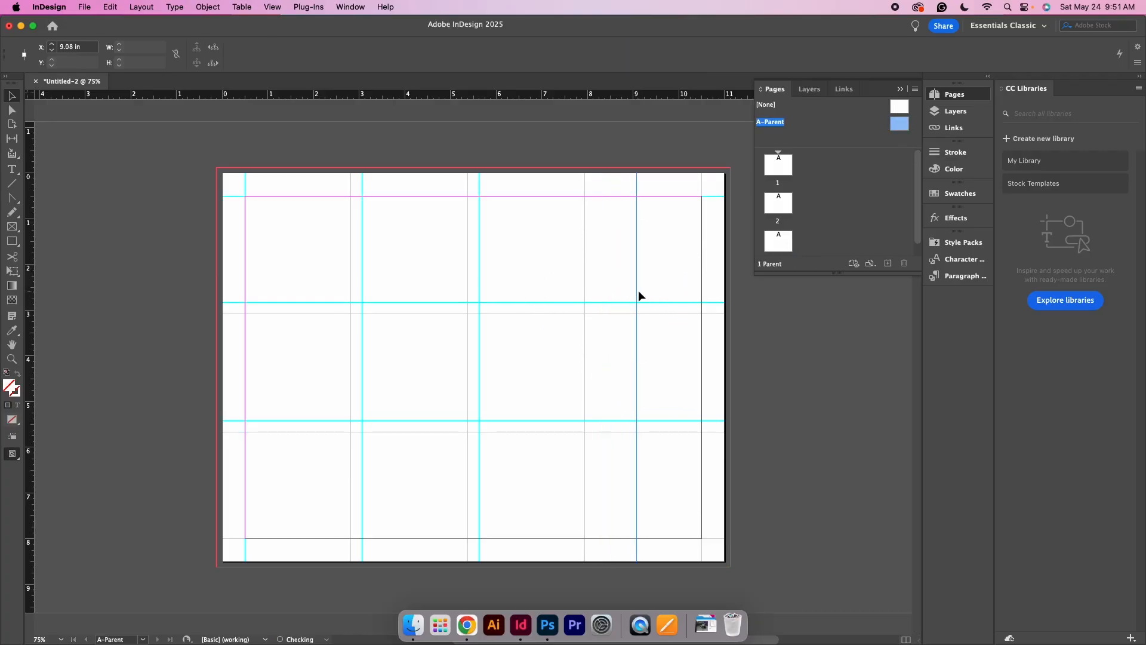
double_click(778, 239)
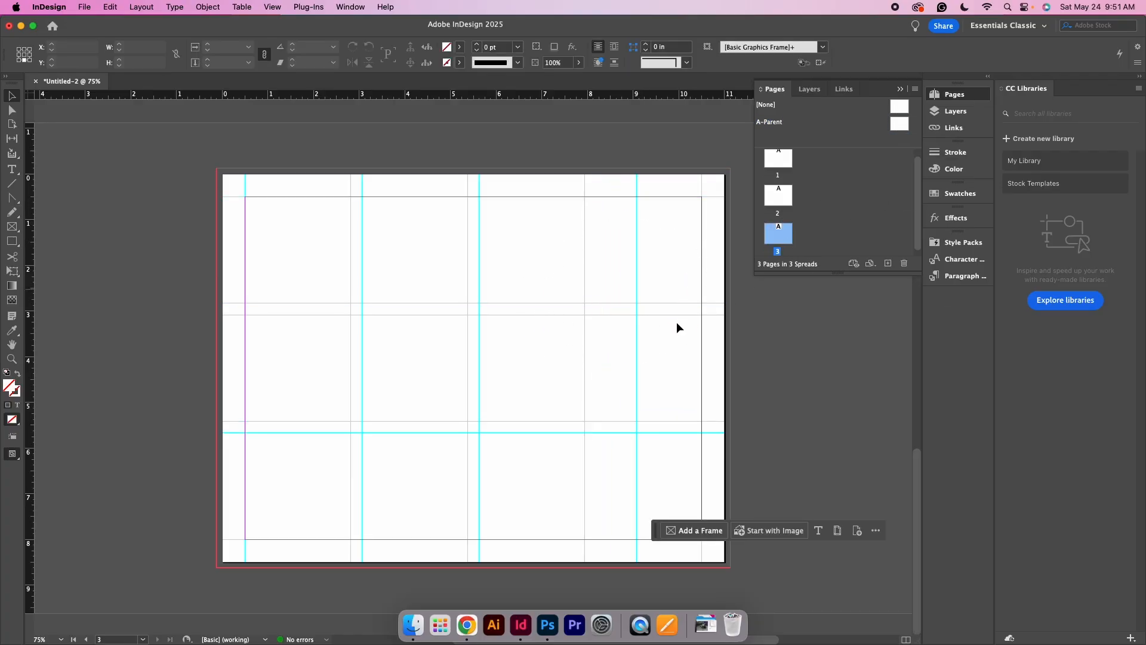